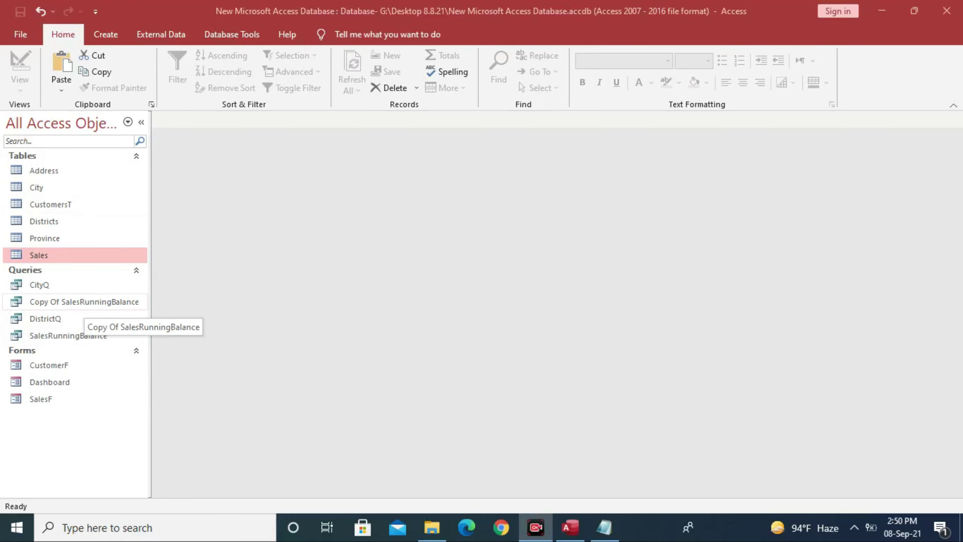
Open the Copy Of SalesRunningBalance and SalesRunningBalance queries and compare their running balance columns.
{"action": "double_click", "coordinate": [83, 301]}
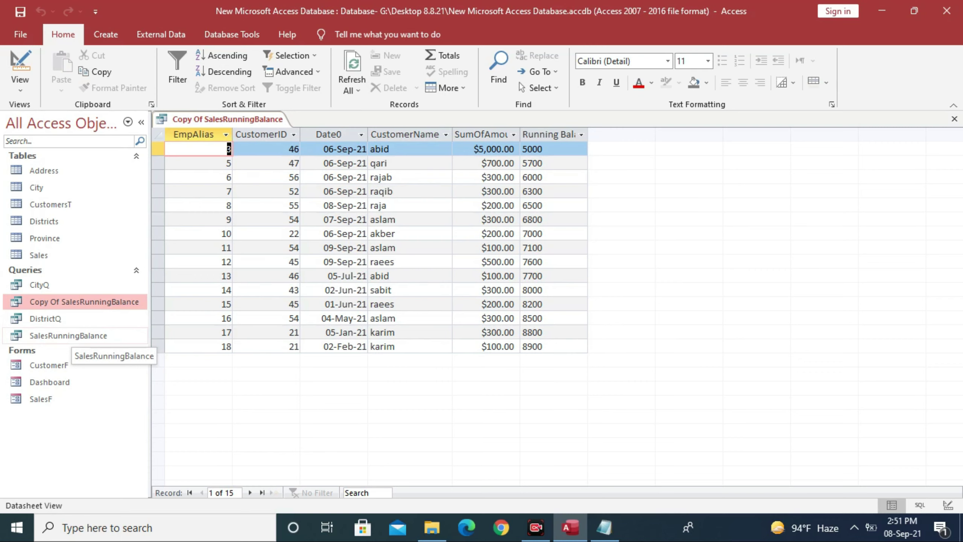
{"action": "double_click", "coordinate": [76, 335]}
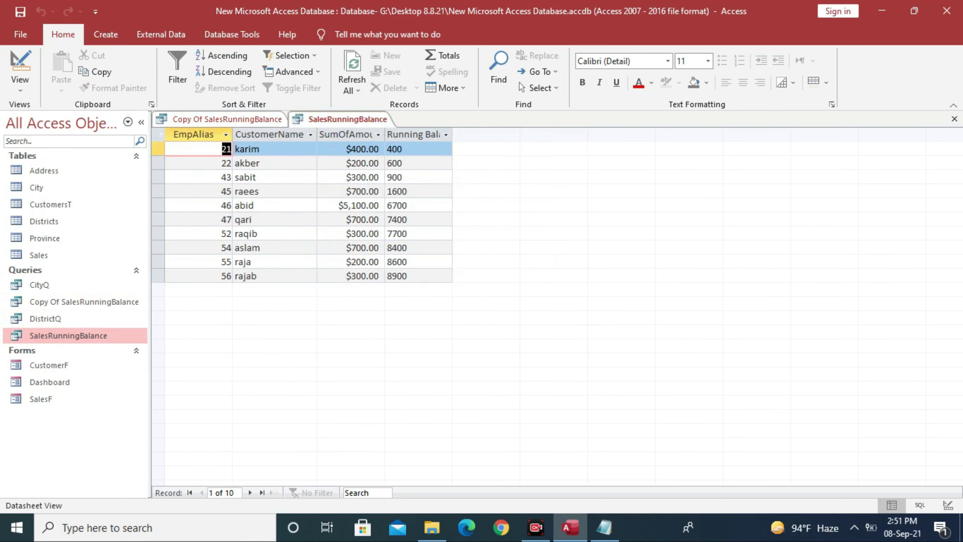
{"action": "left_click", "coordinate": [227, 119]}
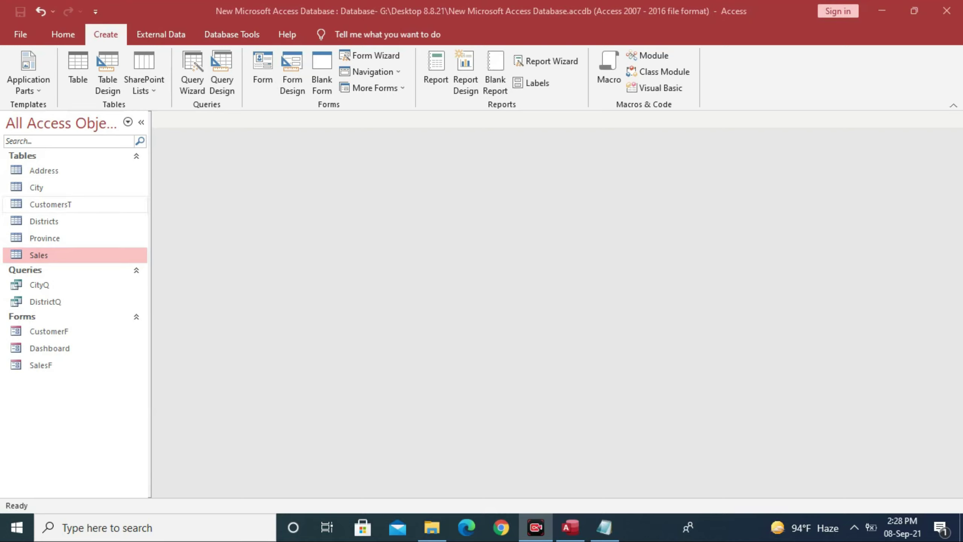
Open the CustomersT and Sales tables and examine the CustomerID column in each, including individual customers' entries in Sales.
{"action": "double_click", "coordinate": [51, 204]}
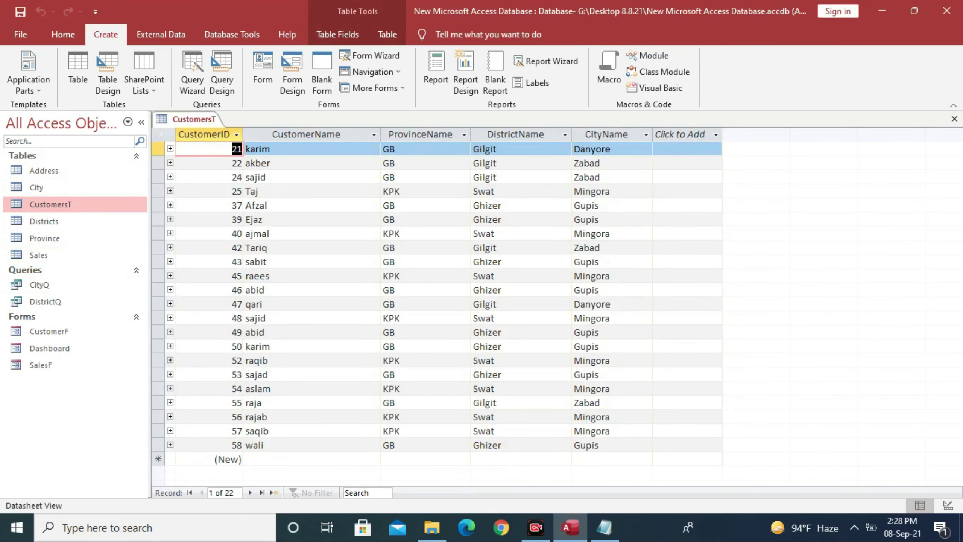
{"action": "left_click", "coordinate": [204, 134]}
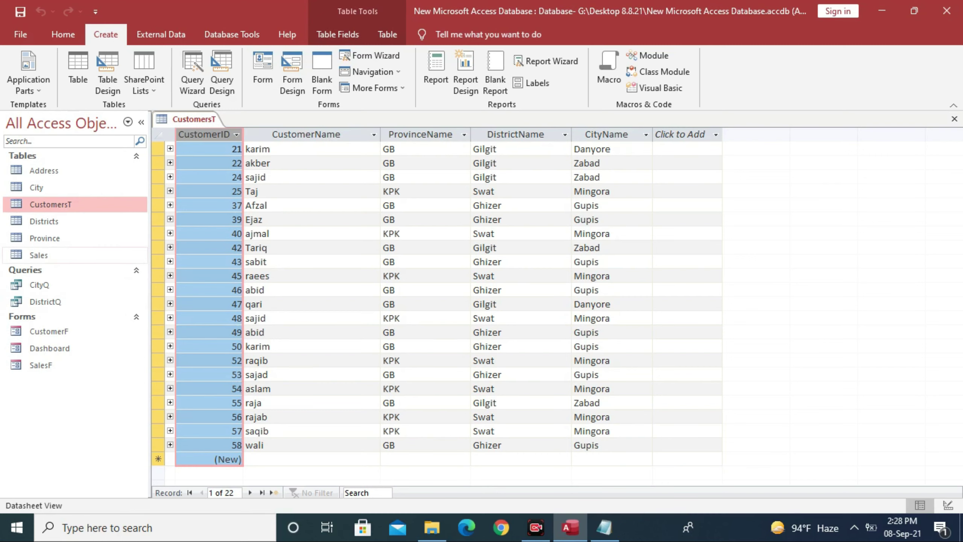
{"action": "double_click", "coordinate": [38, 255]}
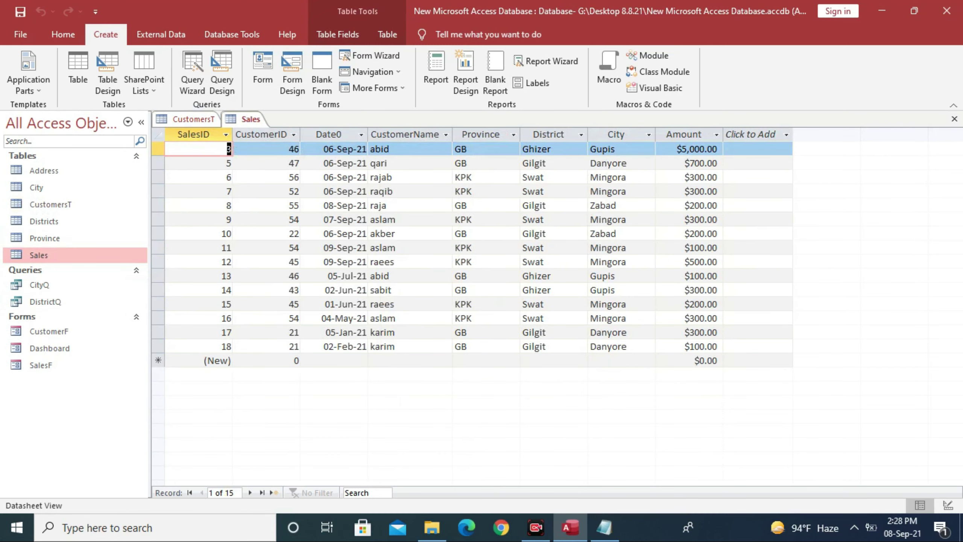
{"action": "left_click", "coordinate": [260, 134]}
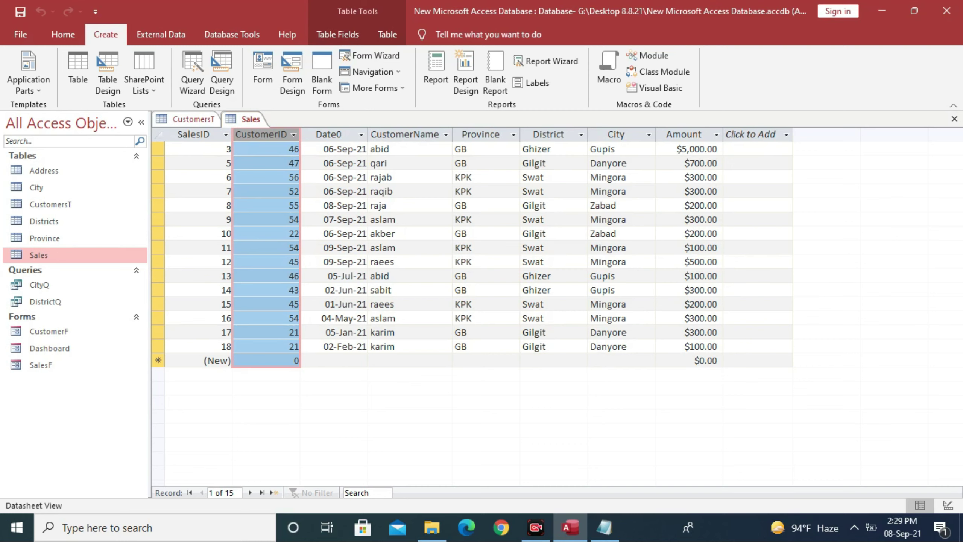
{"action": "left_click", "coordinate": [306, 247]}
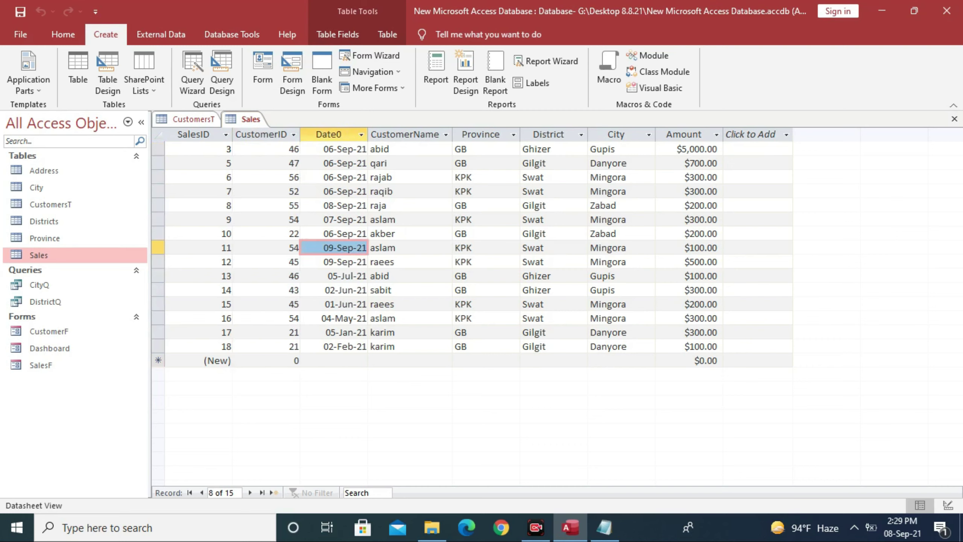
{"action": "left_click_drag", "start_coordinate": [289, 247], "coordinate": [299, 220]}
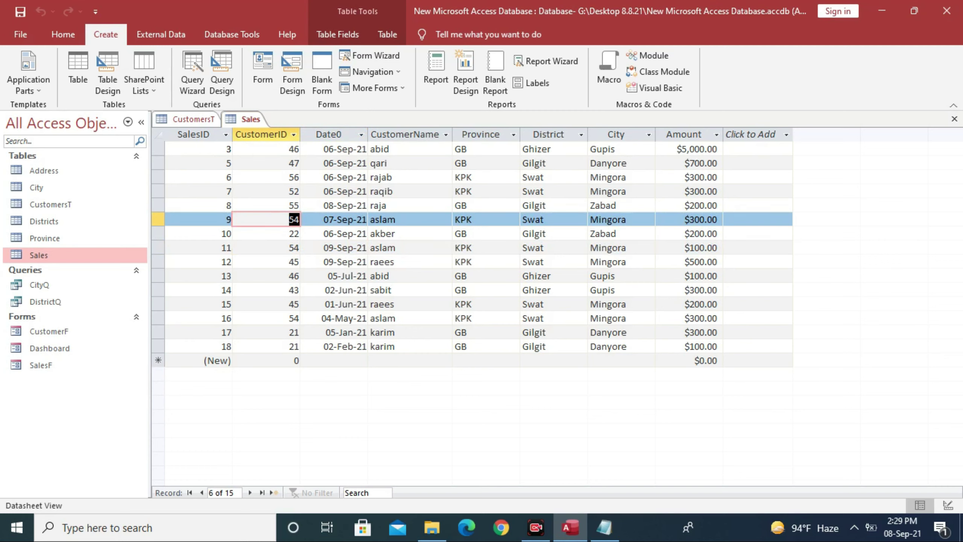
{"action": "left_click_drag", "start_coordinate": [288, 247], "coordinate": [300, 247]}
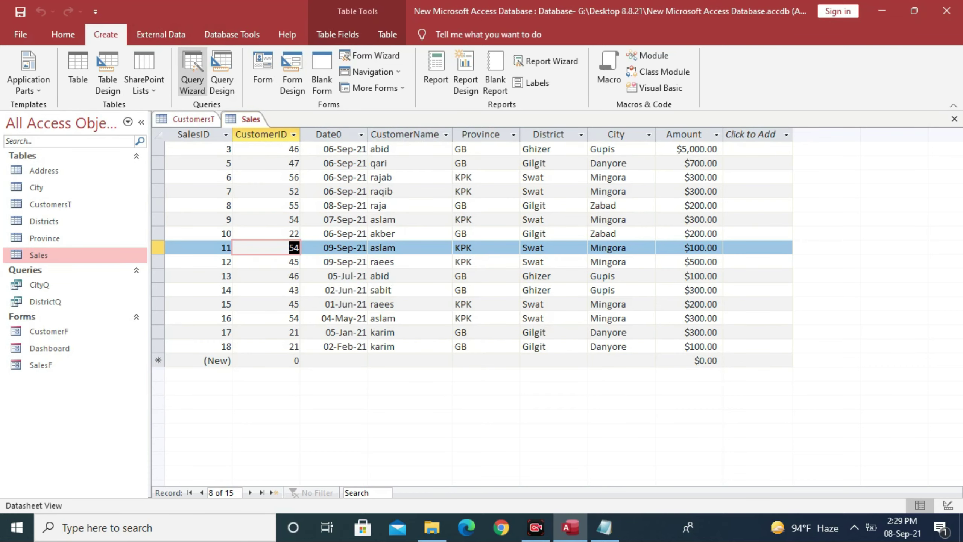
Create a new query in design view with the Sales table as its source.
{"action": "left_click", "coordinate": [222, 74]}
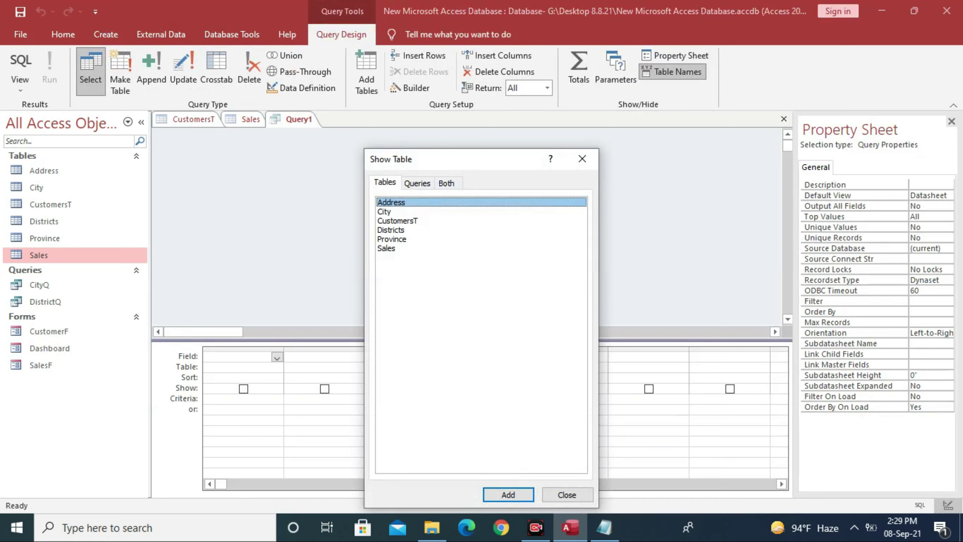
{"action": "left_click", "coordinate": [386, 247]}
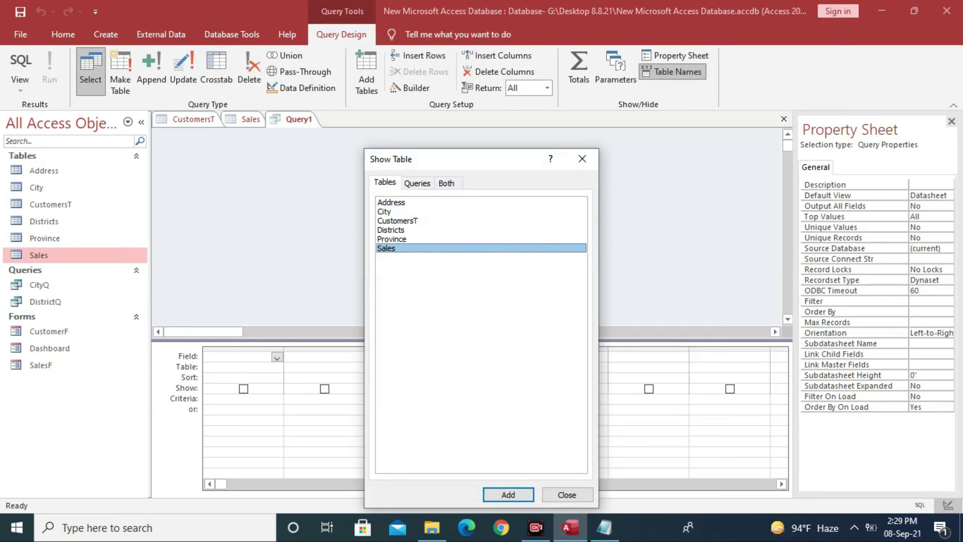
{"action": "left_click", "coordinate": [508, 494]}
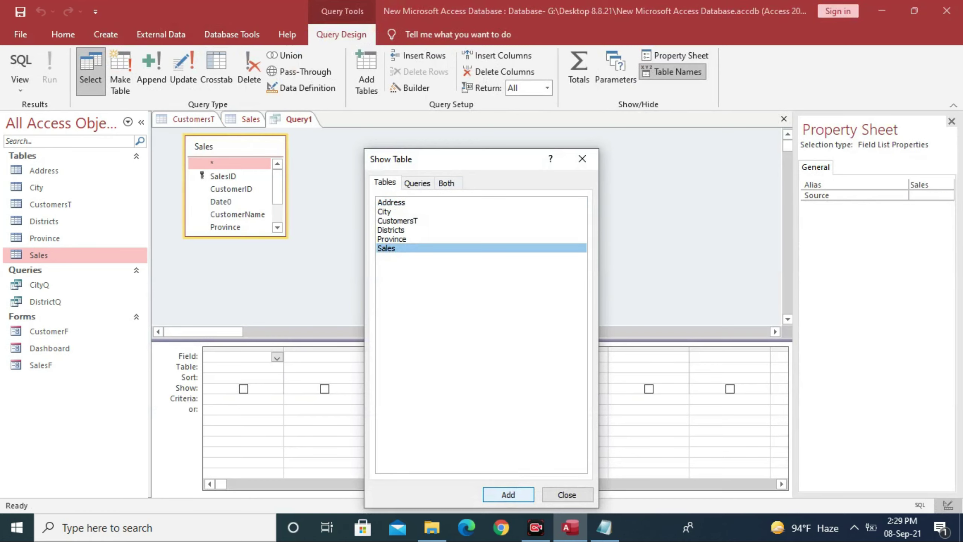
{"action": "left_click", "coordinate": [581, 159]}
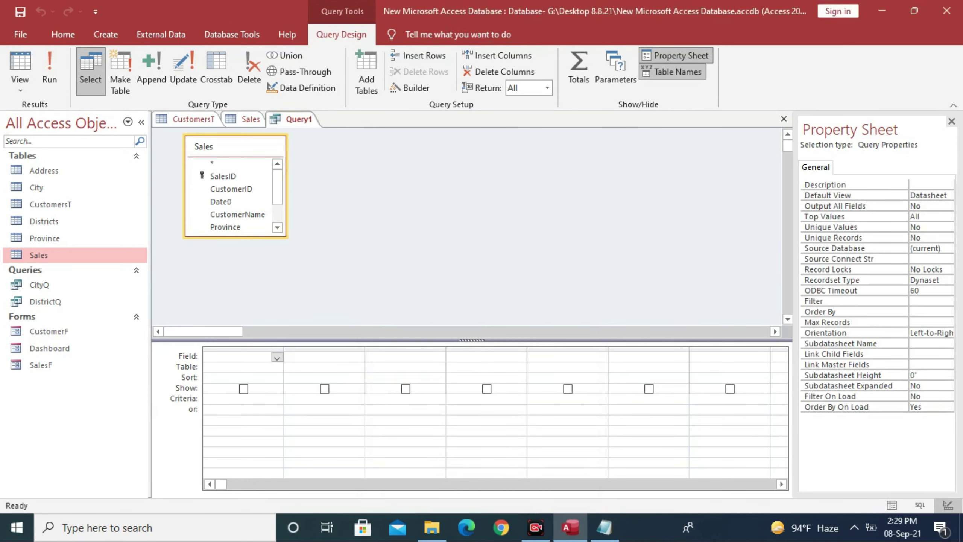
Add the CustomerID, Date0, CustomerName and Amount fields from the Sales table to the query grid.
{"action": "left_click_drag", "start_coordinate": [246, 237], "coordinate": [246, 266]}
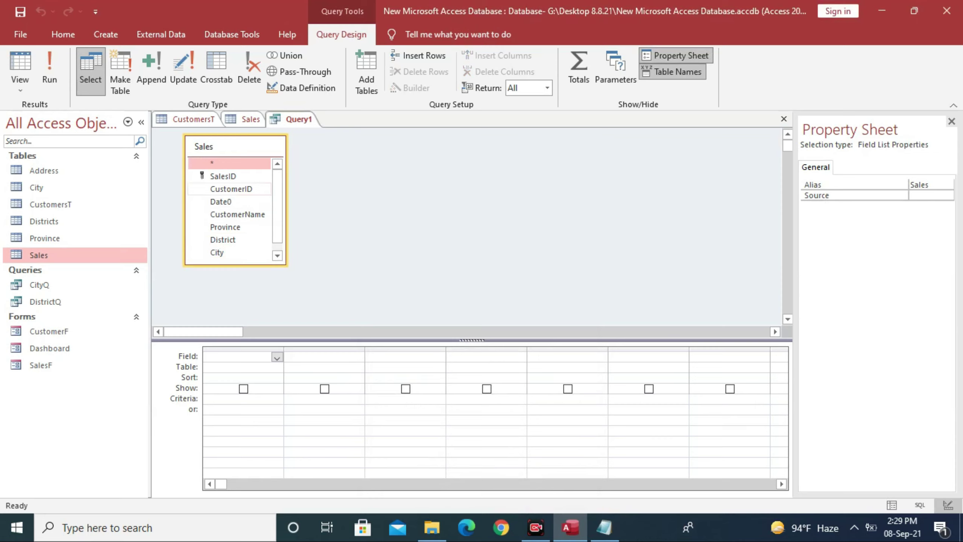
{"action": "double_click", "coordinate": [231, 189]}
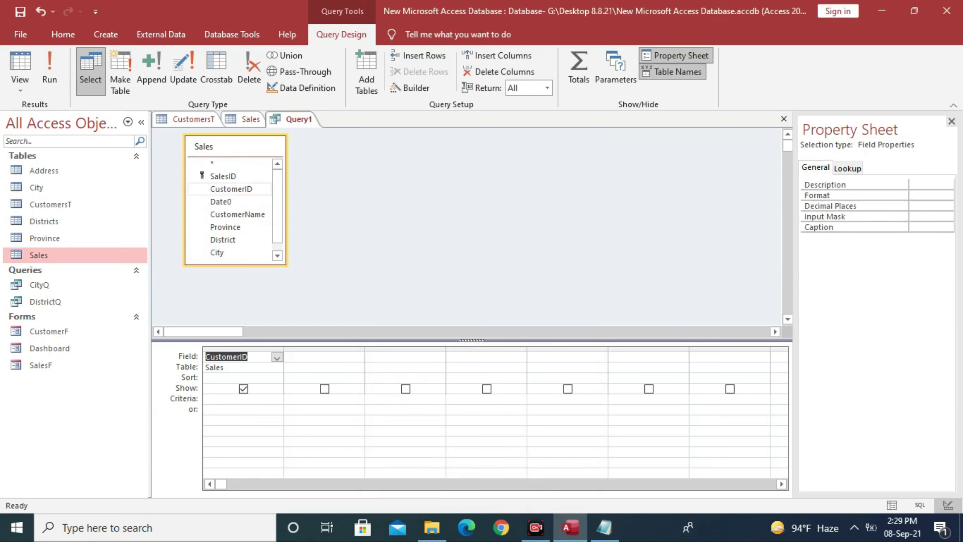
{"action": "double_click", "coordinate": [224, 201]}
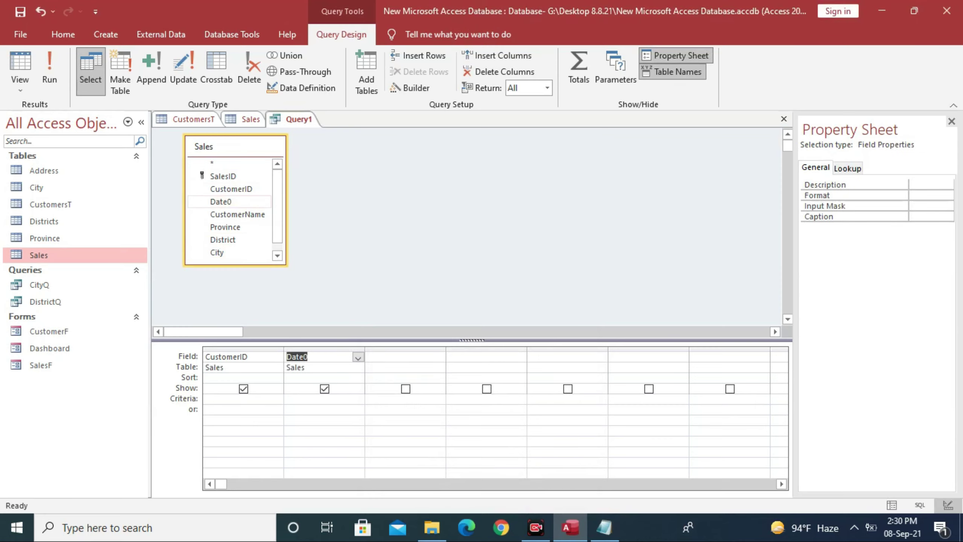
{"action": "left_click_drag", "start_coordinate": [277, 206], "coordinate": [277, 214]}
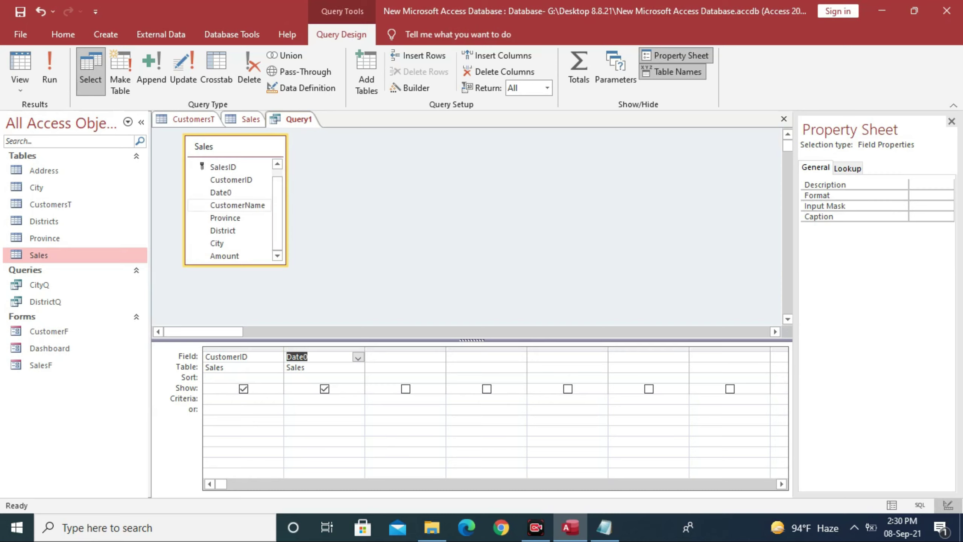
{"action": "double_click", "coordinate": [237, 205]}
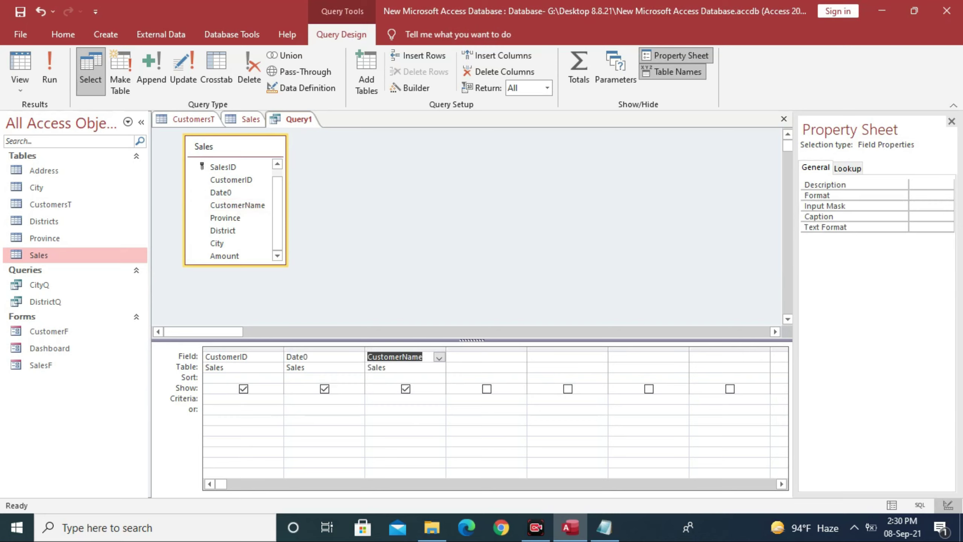
{"action": "double_click", "coordinate": [224, 255]}
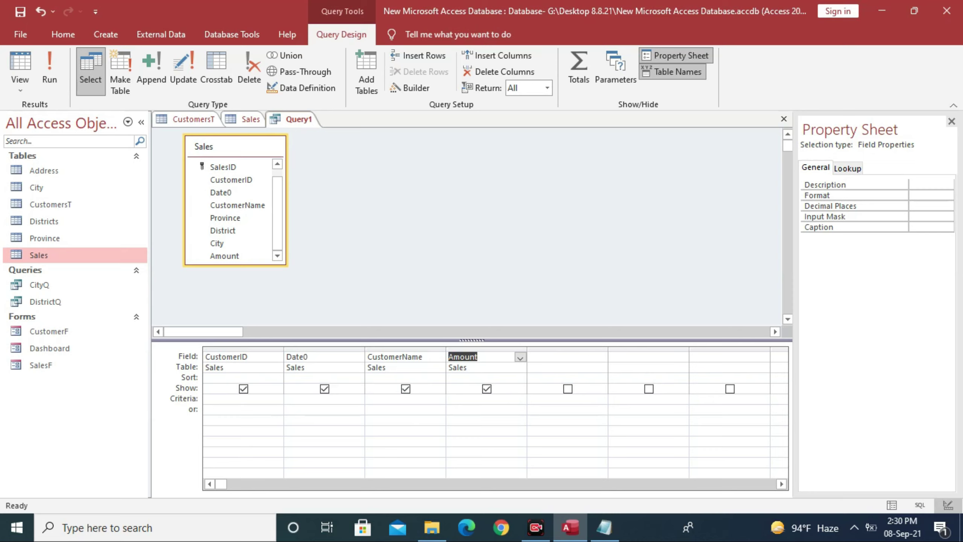
Give the query's CustomerID column the alias AmpAlias, then run the query and check the aliased column.
{"action": "left_click", "coordinate": [248, 356]}
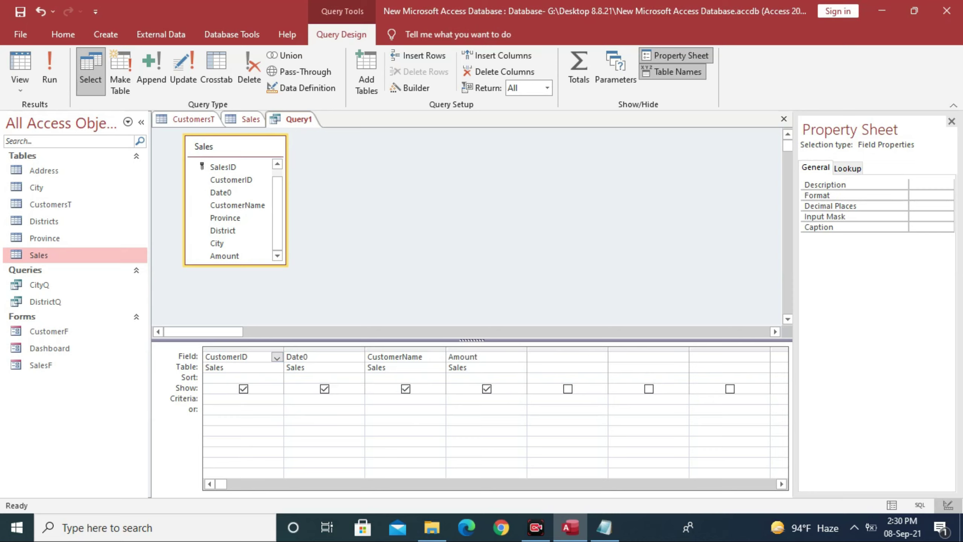
{"action": "type", "text": "AmpAlias:"}
{"action": "left_click", "coordinate": [49, 69]}
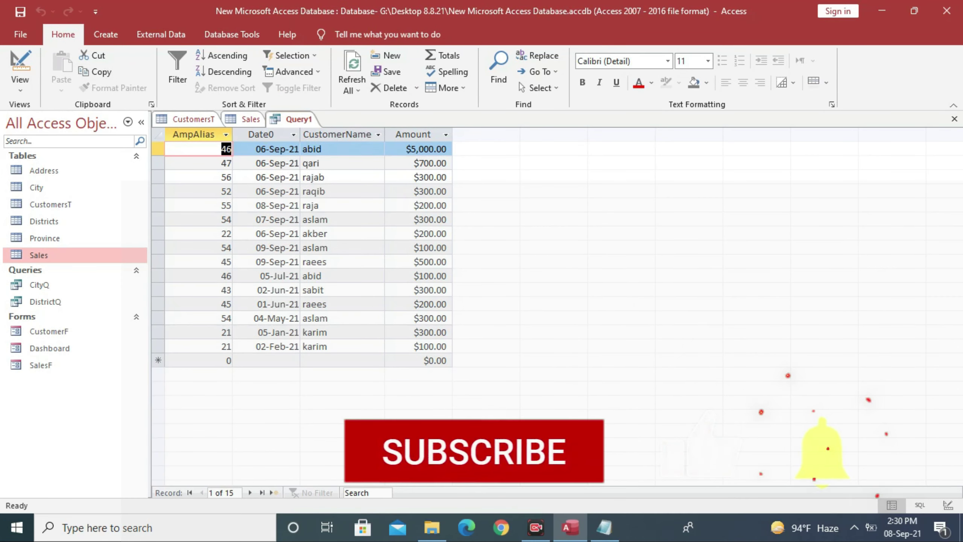
{"action": "left_click", "coordinate": [193, 134]}
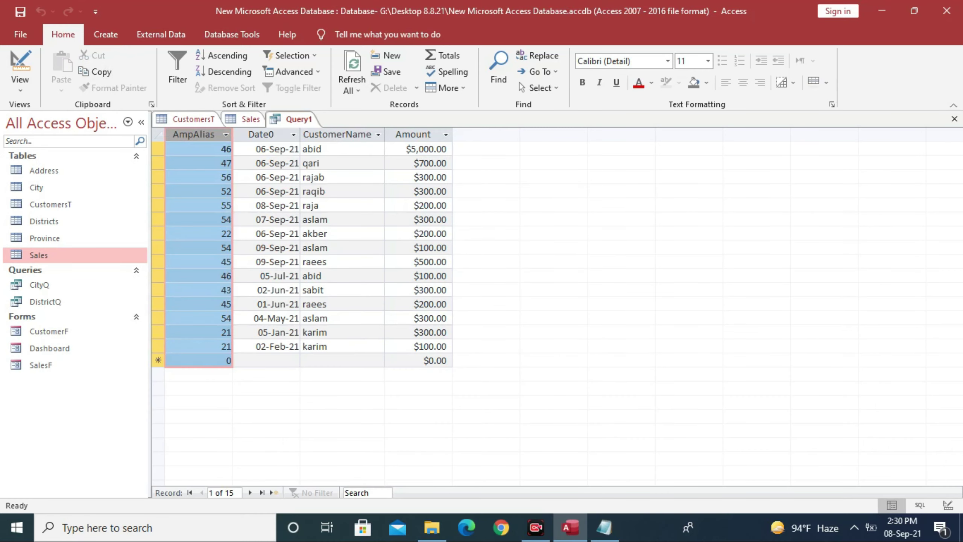
Return to the query design, insert CustomerID between the AmpAlias and Date0 columns, and run the query.
{"action": "left_click", "coordinate": [20, 81]}
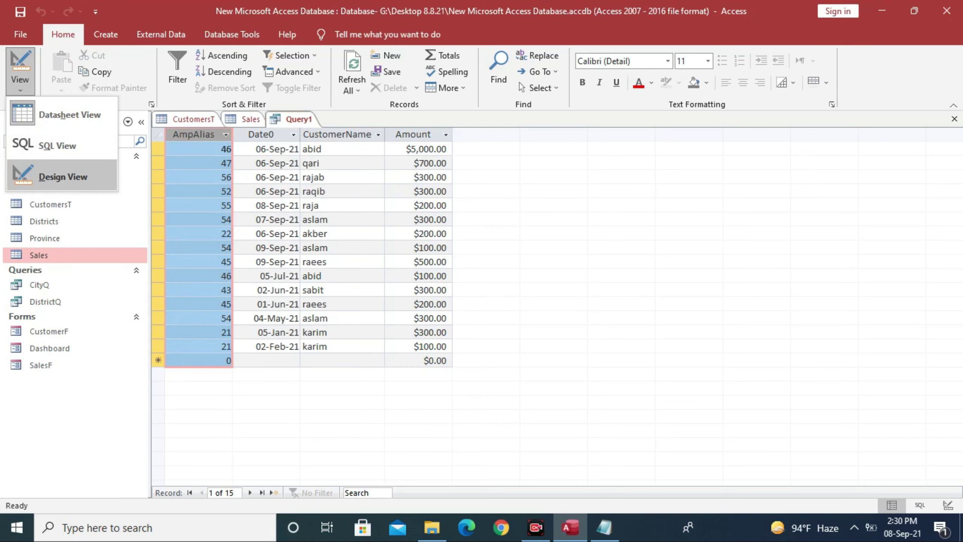
{"action": "left_click", "coordinate": [63, 176]}
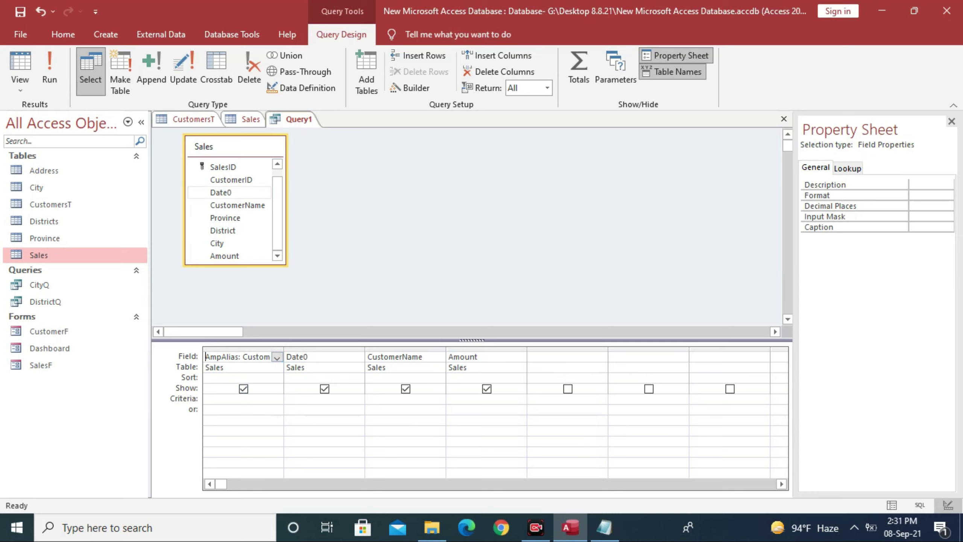
{"action": "left_click", "coordinate": [231, 179]}
{"action": "left_click_drag", "start_coordinate": [231, 179], "coordinate": [325, 357]}
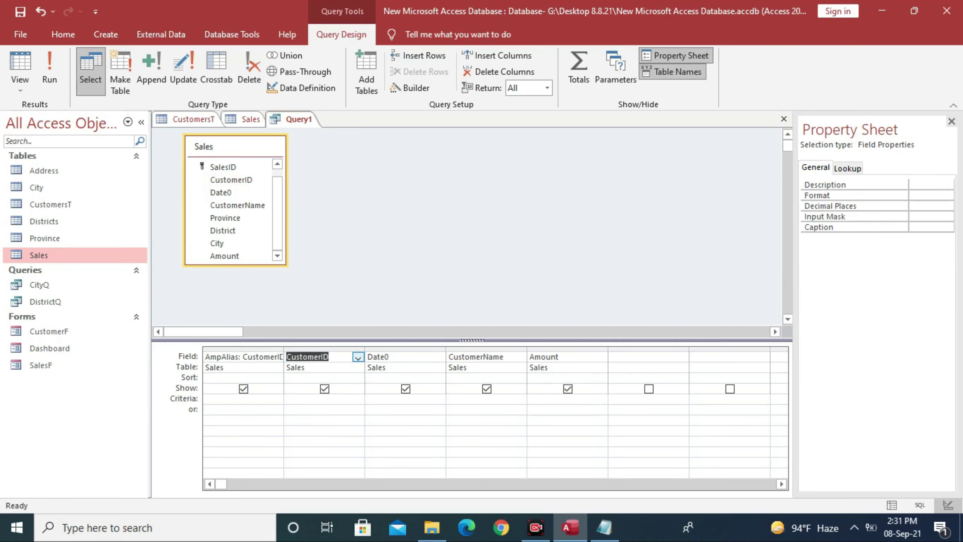
{"action": "left_click", "coordinate": [49, 69]}
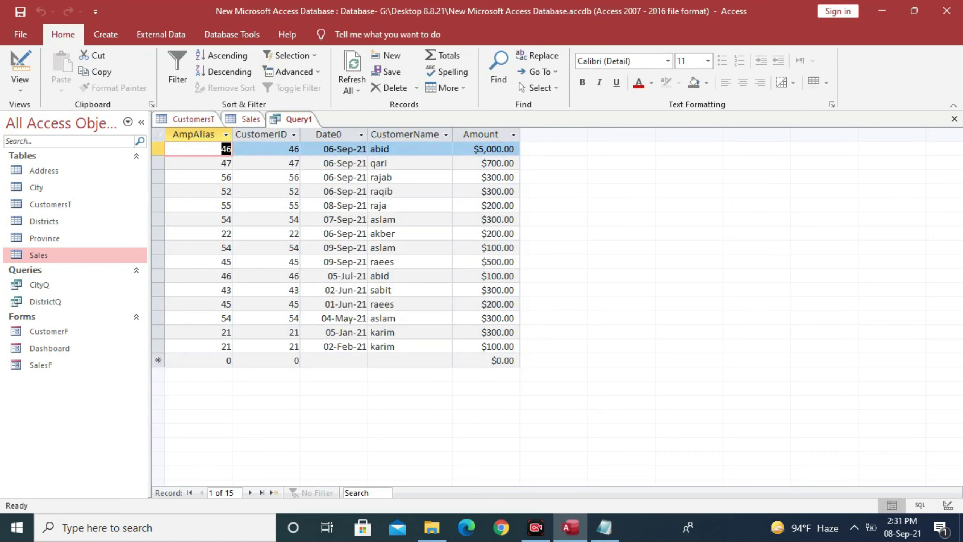
Return to the query's design view and place the cursor in the empty Field cell after Amount.
{"action": "left_click", "coordinate": [20, 82]}
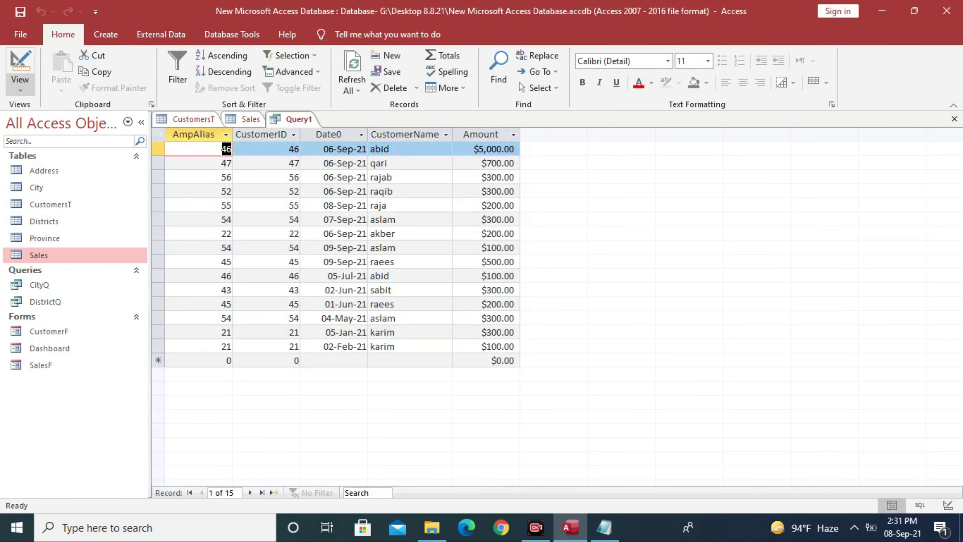
{"action": "left_click", "coordinate": [62, 177]}
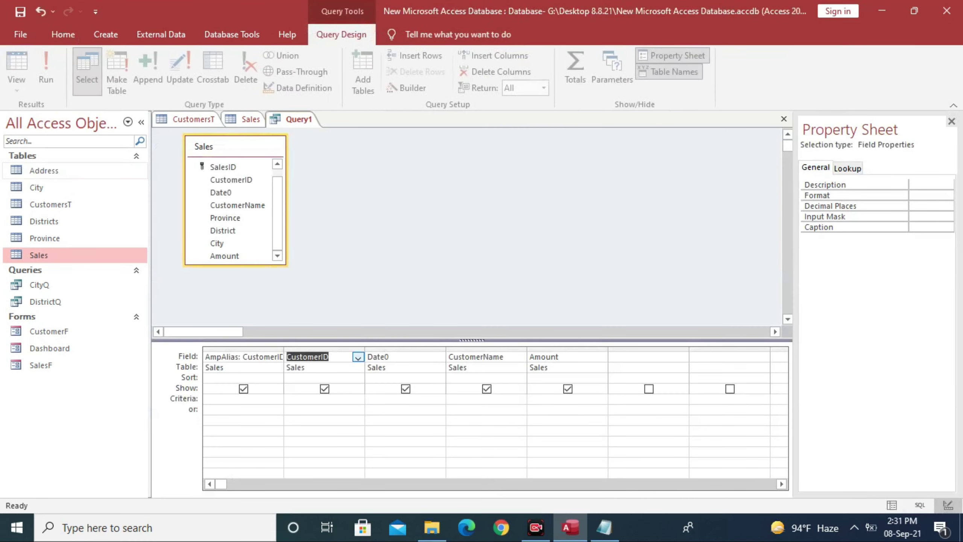
{"action": "left_click", "coordinate": [655, 358]}
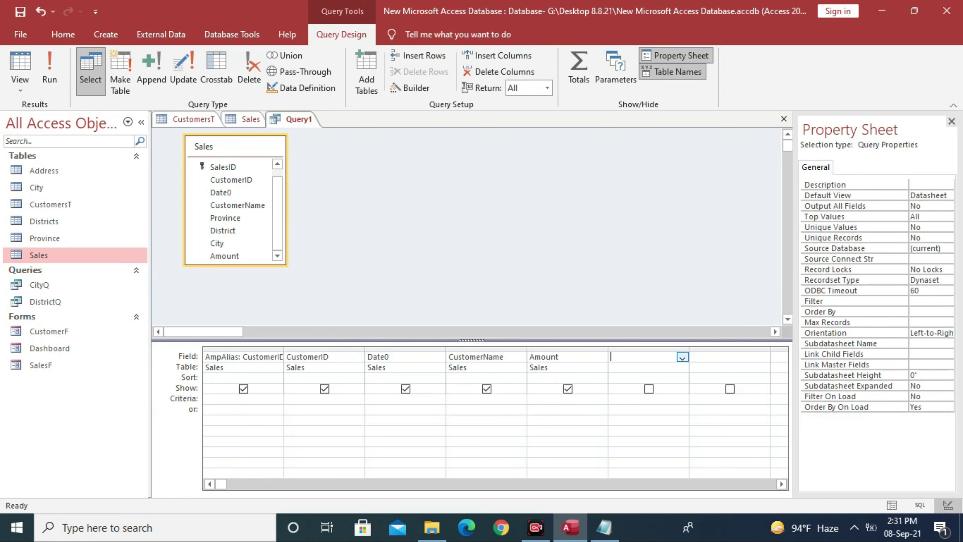
{"action": "right_click", "coordinate": [655, 359]}
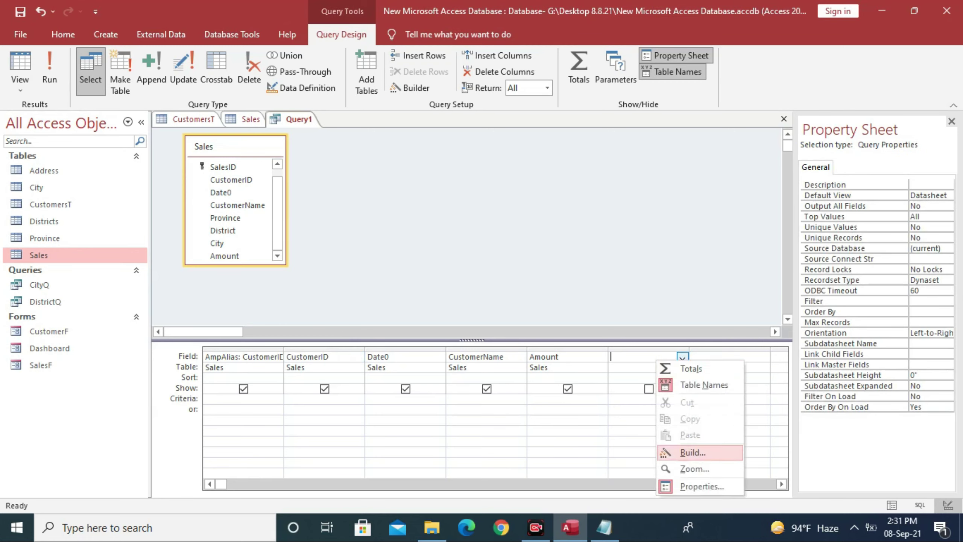
{"action": "left_click", "coordinate": [692, 452]}
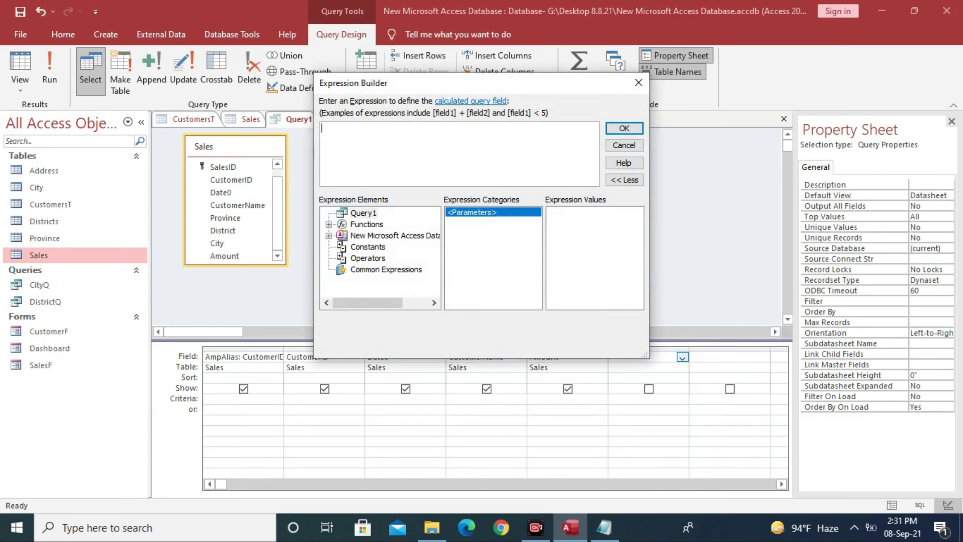
{"action": "type", "text": "R"}
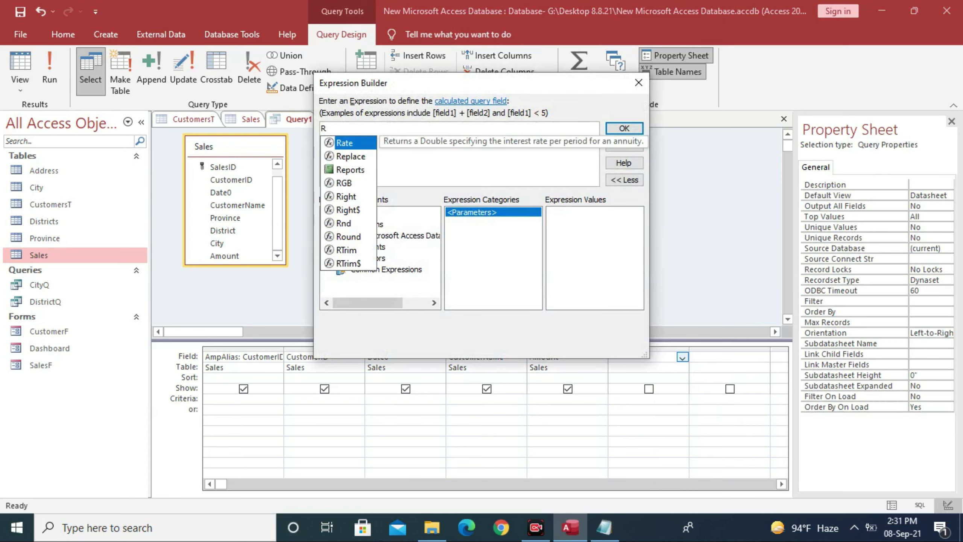
{"action": "type", "text": "un"}
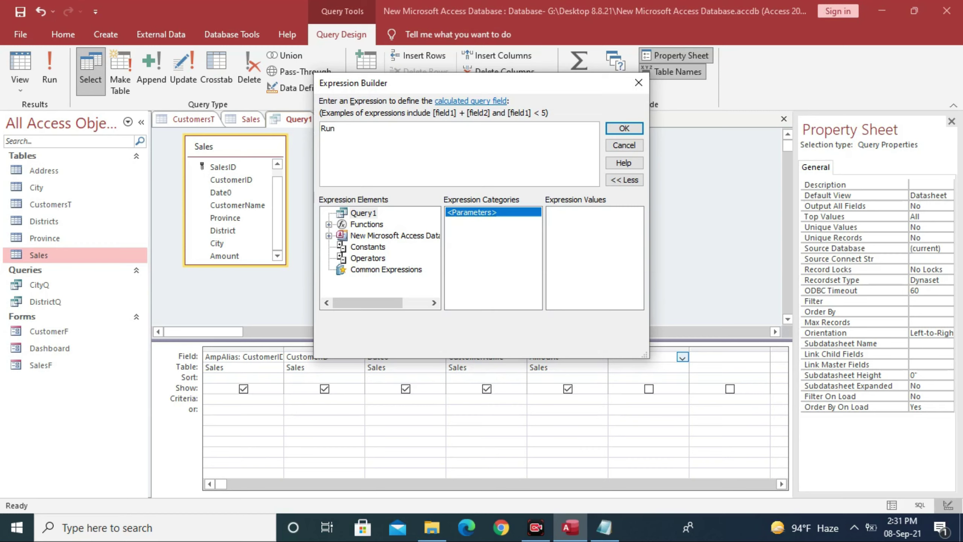
{"action": "type", "text": "ning Balance = D"}
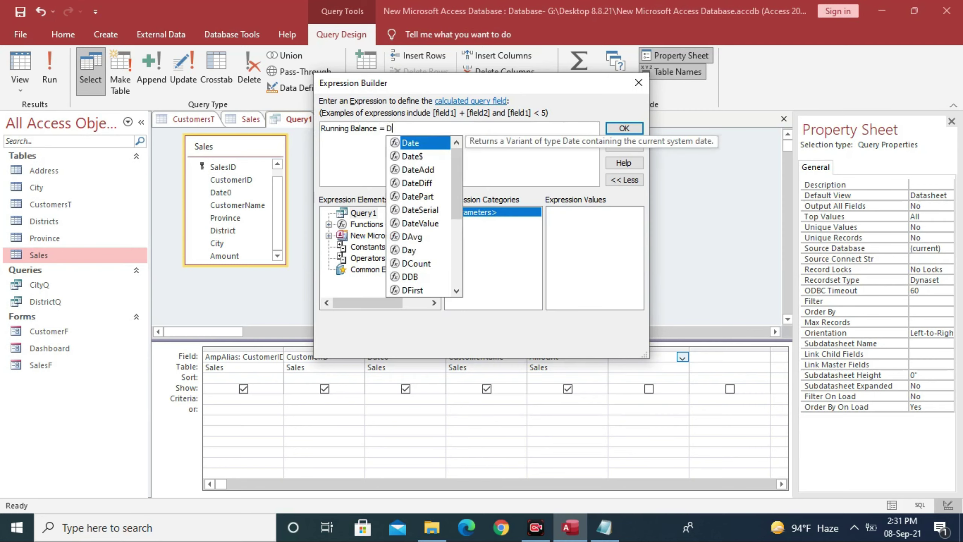
{"action": "type", "text": "Sum("}
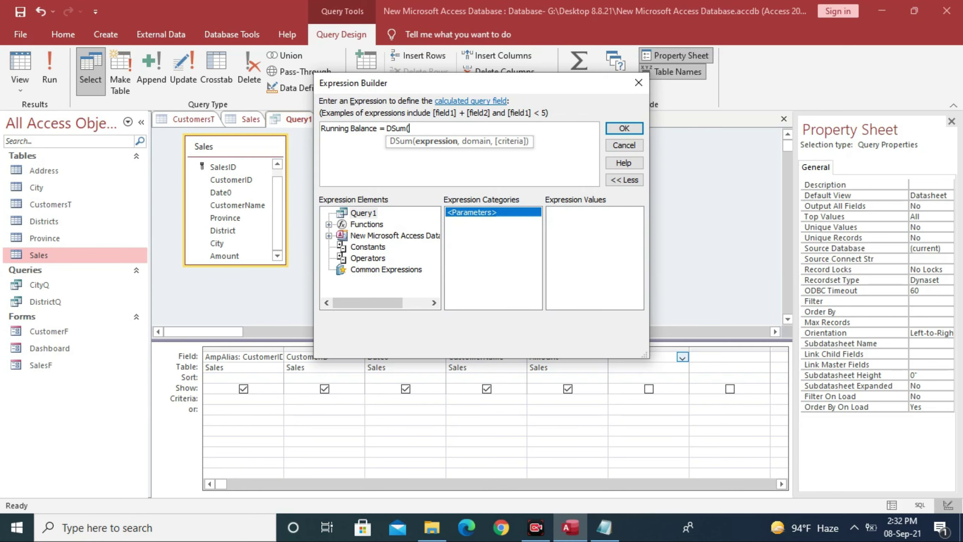
{"action": "left_click_drag", "start_coordinate": [504, 80], "coordinate": [726, 30]}
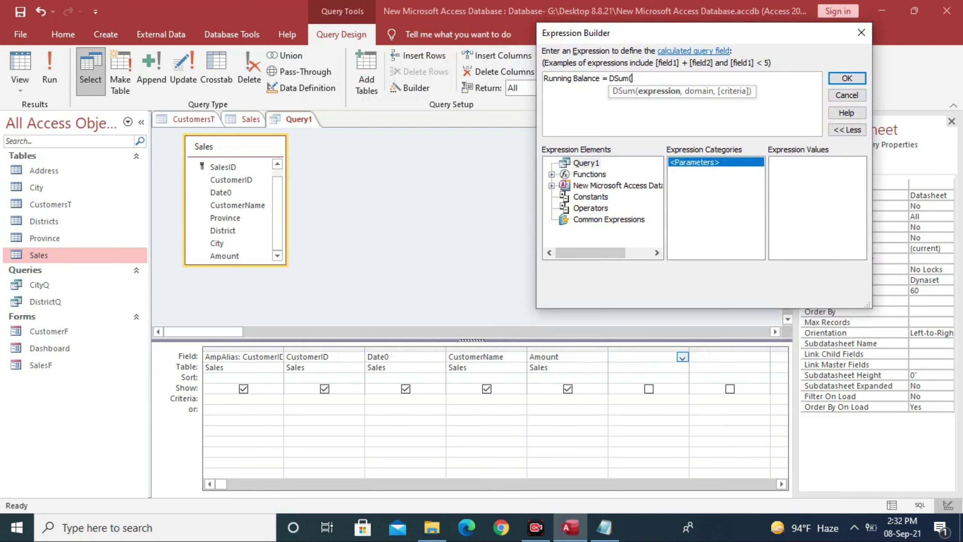
{"action": "type", "text": "\""}
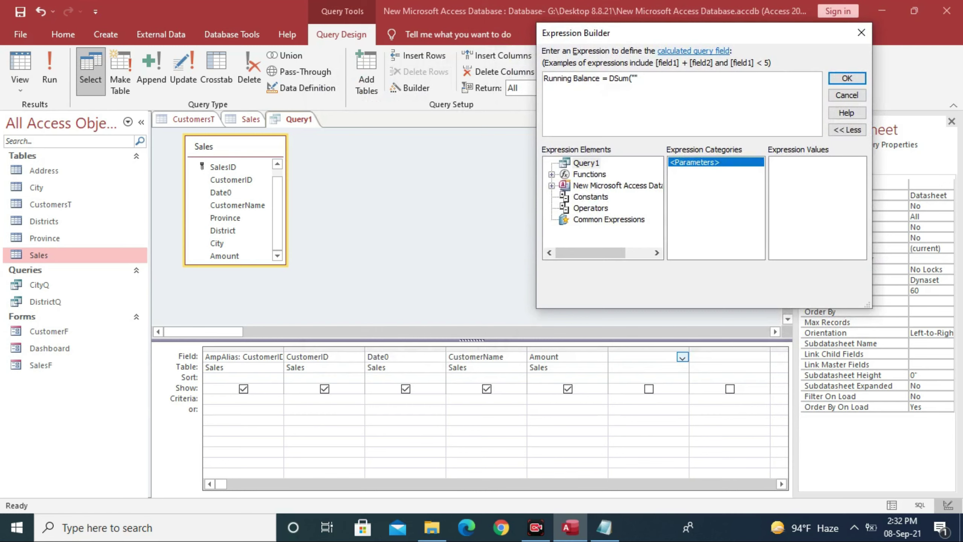
{"action": "type", "text": "Amount\","}
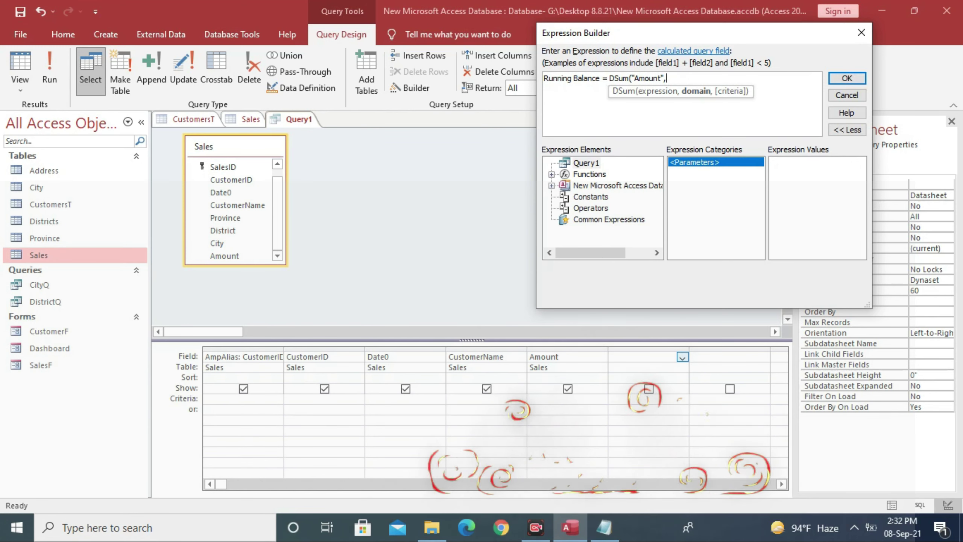
{"action": "type", "text": "\"\""}
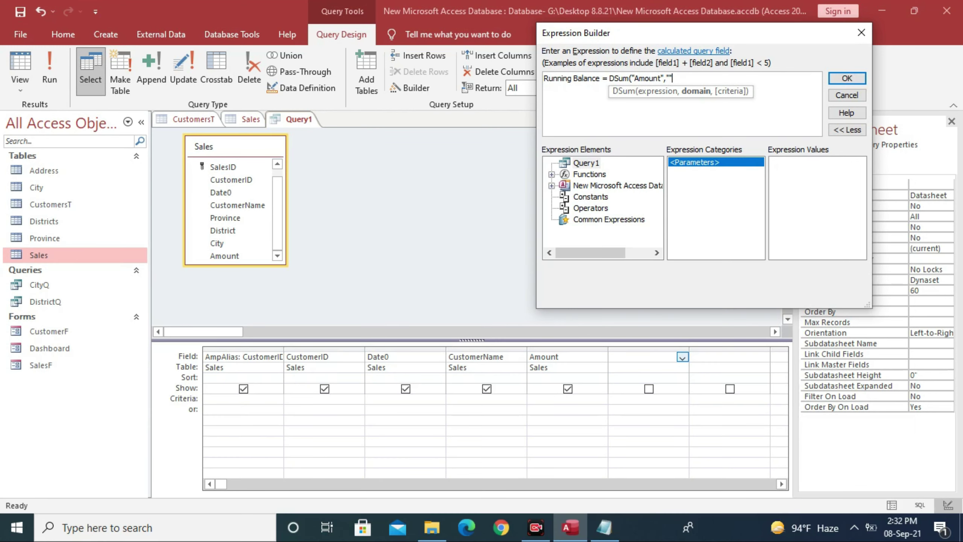
{"action": "key", "text": "Left"}
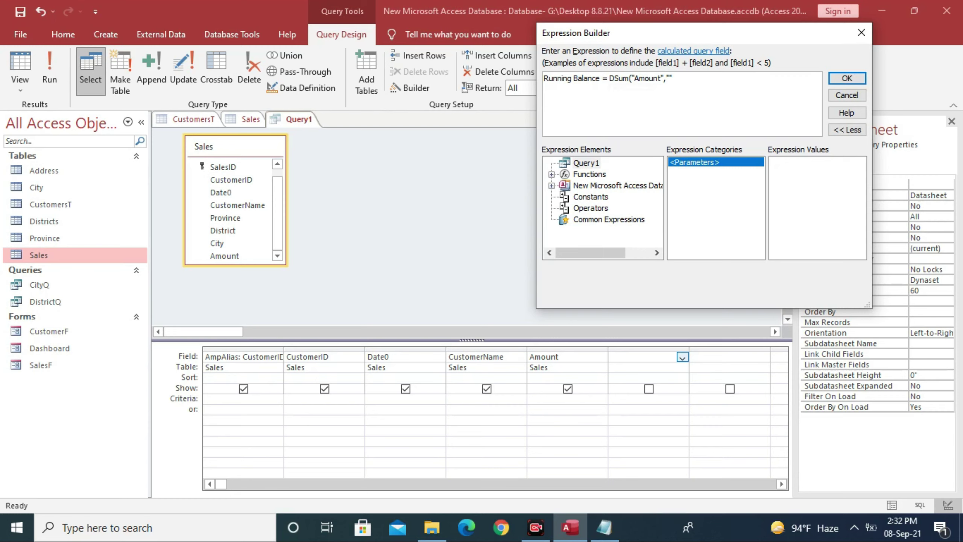
{"action": "type", "text": "Sale"}
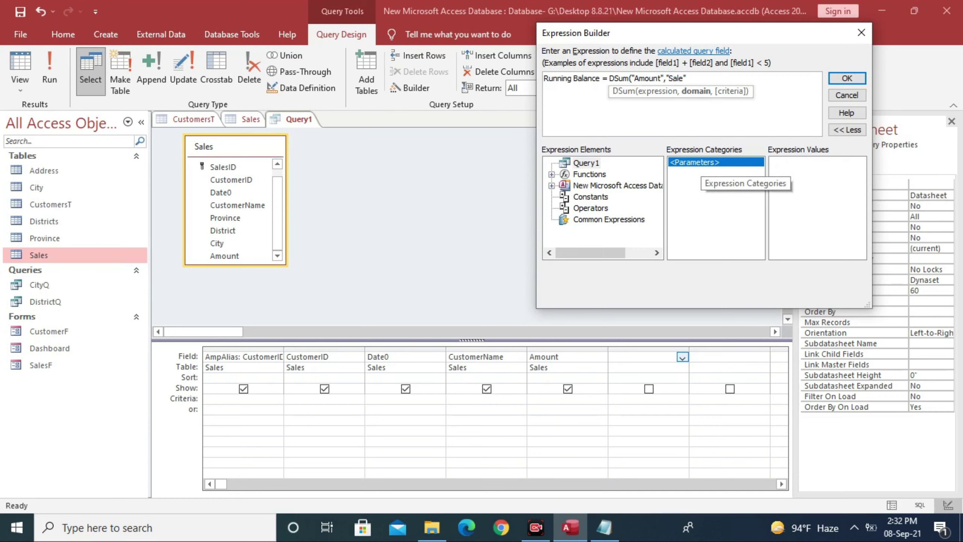
{"action": "type", "text": "s"}
{"action": "key", "text": "Right"}
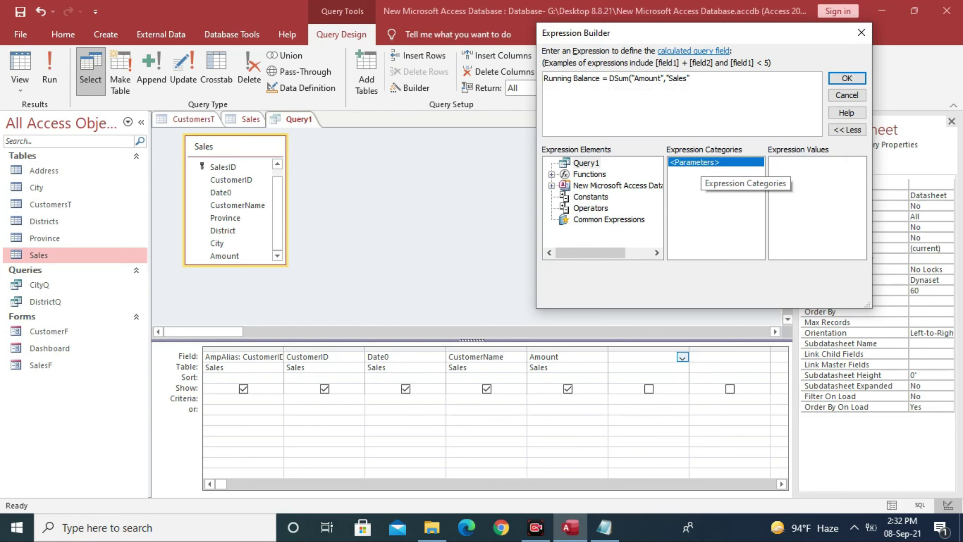
{"action": "type", "text": ","}
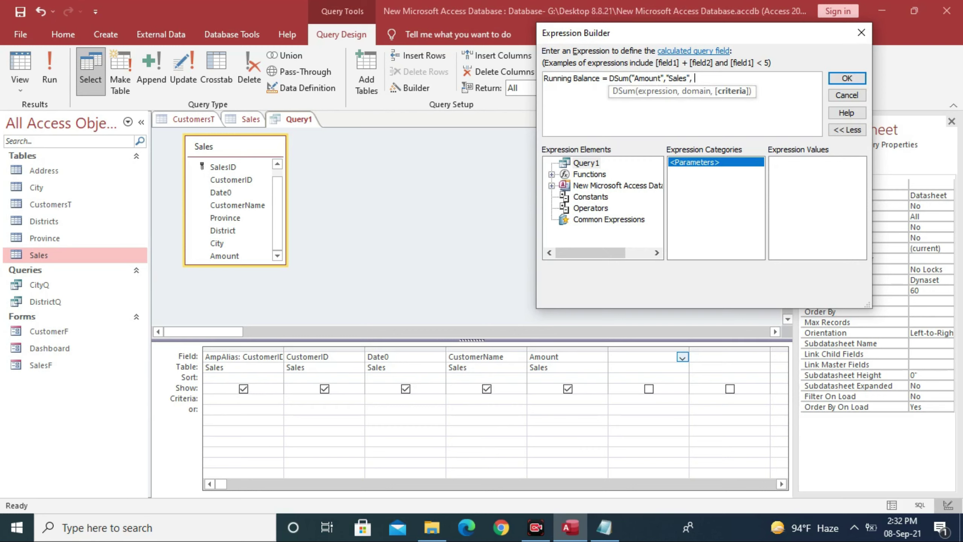
{"action": "type", "text": " \"\""}
{"action": "left_click", "coordinate": [697, 78]}
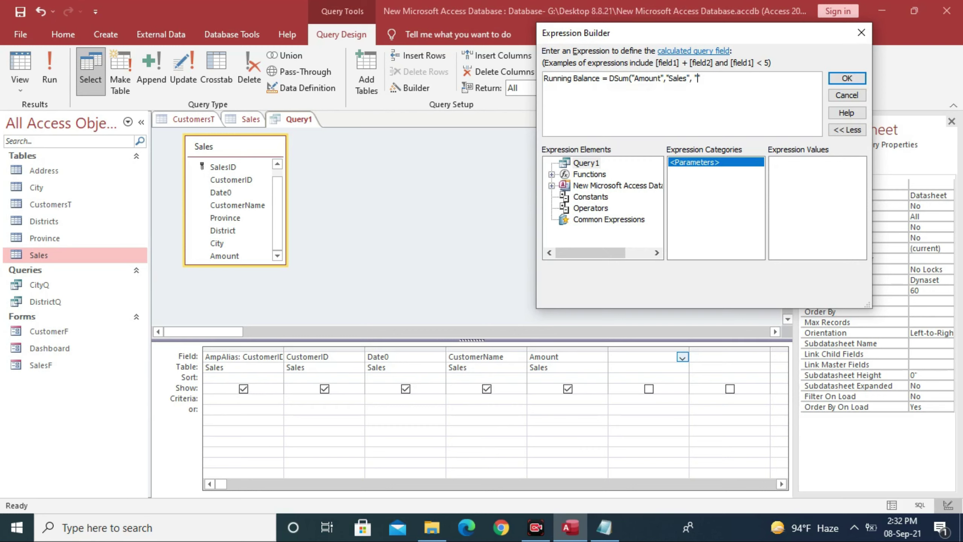
{"action": "type", "text": "Custo"}
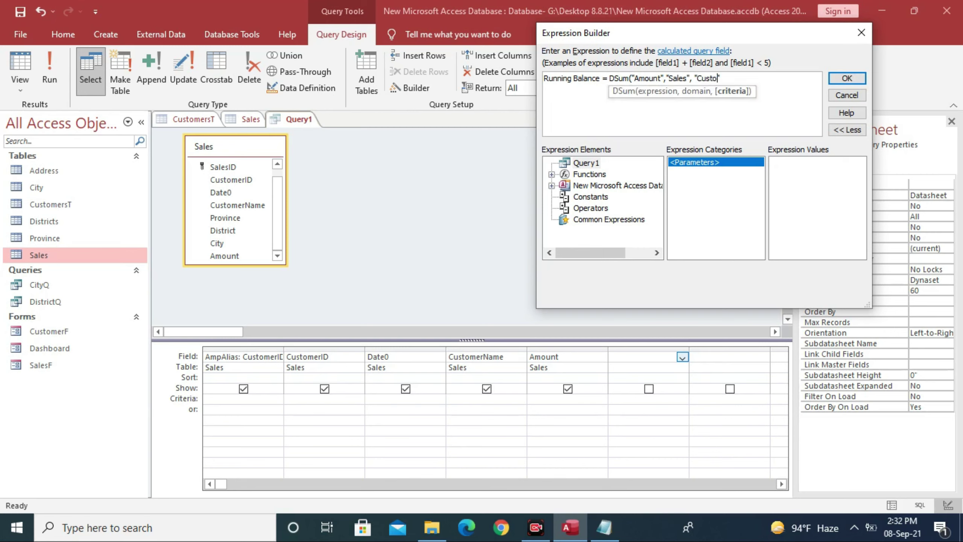
{"action": "type", "text": "merID<="}
{"action": "type", "text": "&["}
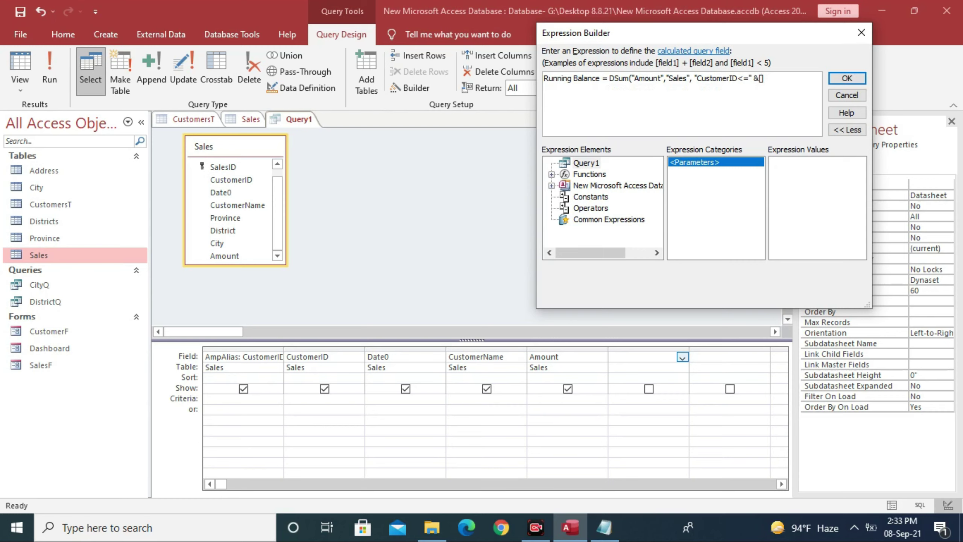
{"action": "type", "text": "e"}
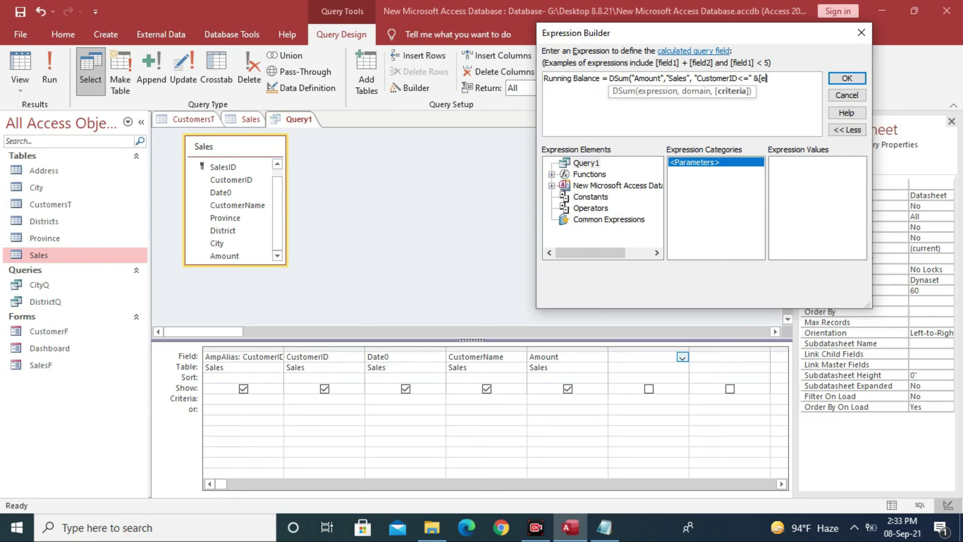
{"action": "key", "text": "BackSpace"}
{"action": "key", "text": "BackSpace"}
{"action": "type", "text": "[]"}
{"action": "key", "text": "Left"}
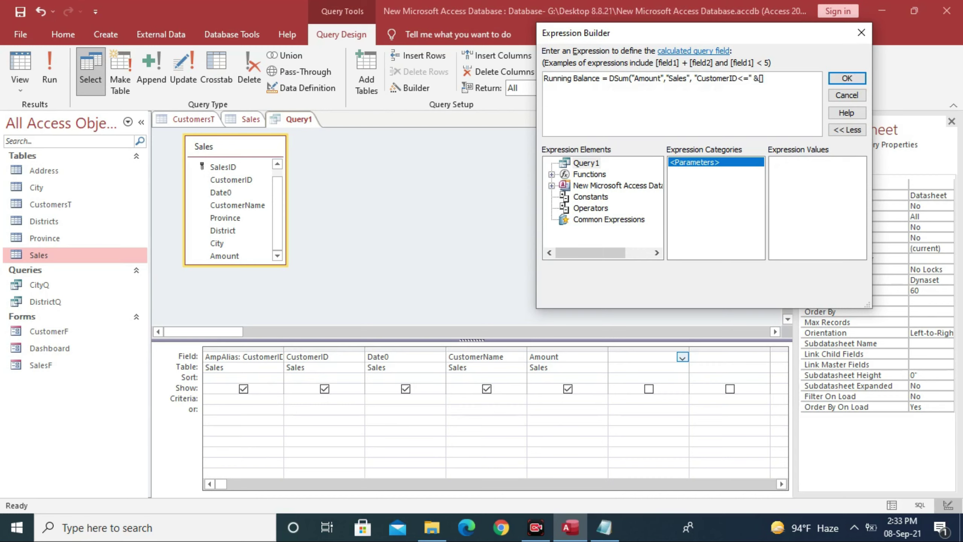
{"action": "type", "text": "Emp"}
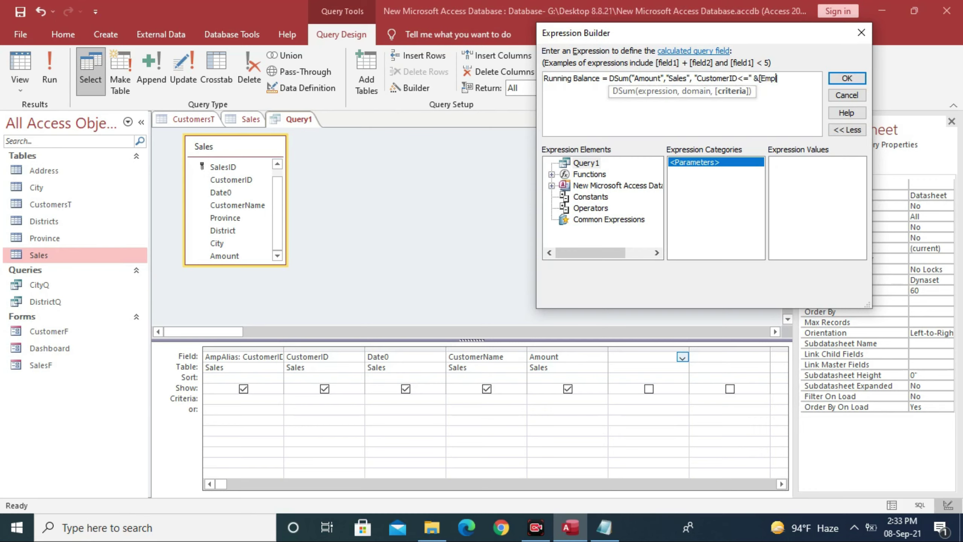
{"action": "key", "text": "BackSpace"}
{"action": "key", "text": "BackSpace"}
{"action": "key", "text": "BackSpace"}
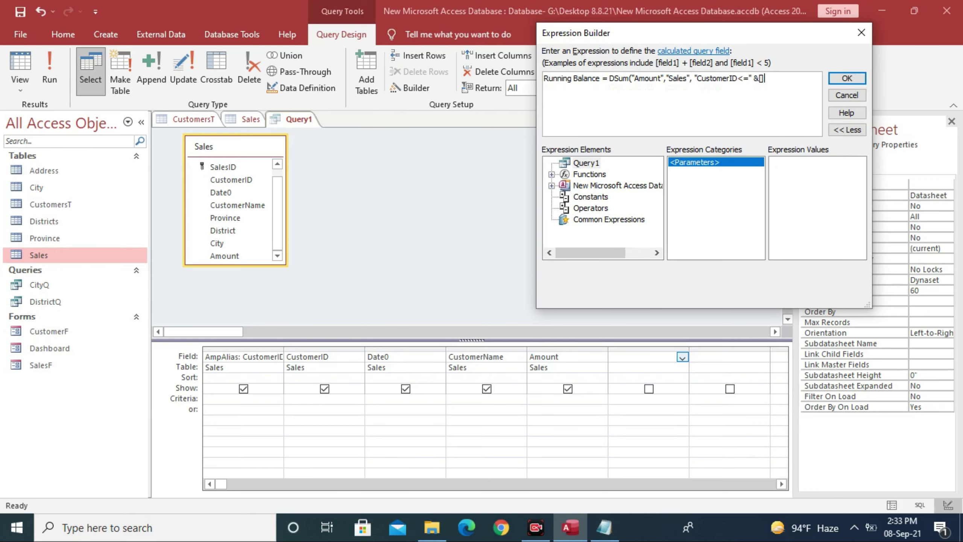
{"action": "key", "text": "Delete"}
{"action": "key", "text": "BackSpace"}
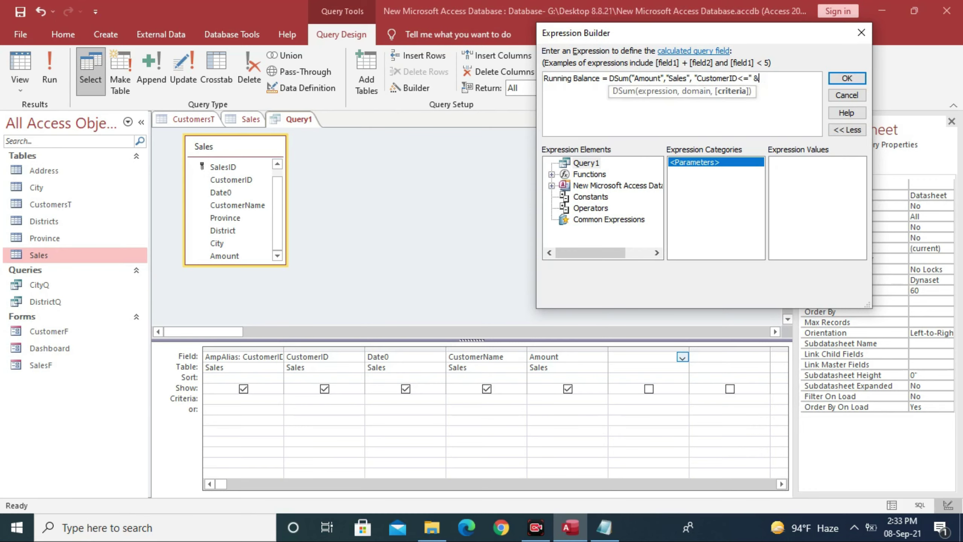
{"action": "type", "text": "em"}
{"action": "key", "text": "BackSpace"}
{"action": "key", "text": "BackSpace"}
{"action": "key", "text": "BackSpace"}
{"action": "key", "text": "BackSpace"}
{"action": "key", "text": "BackSpace"}
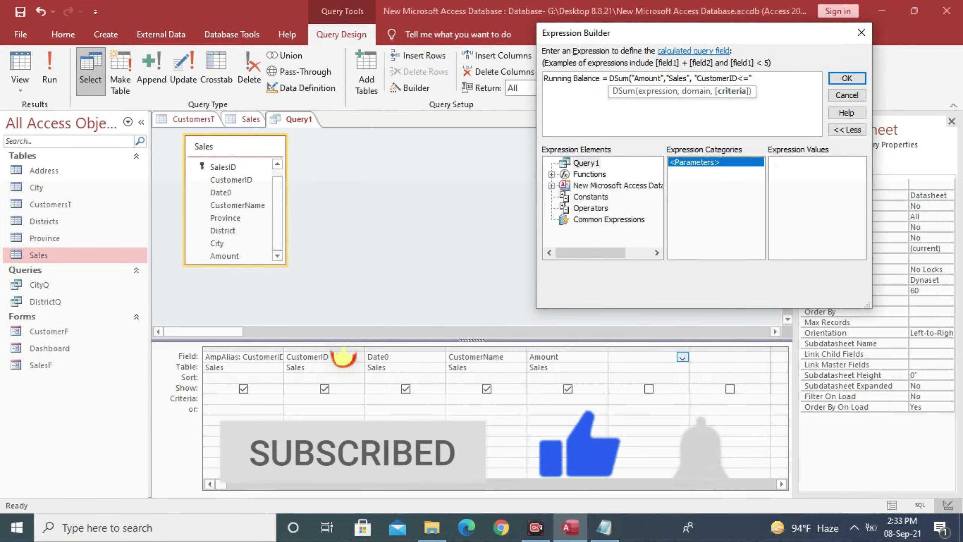
{"action": "type", "text": "&"}
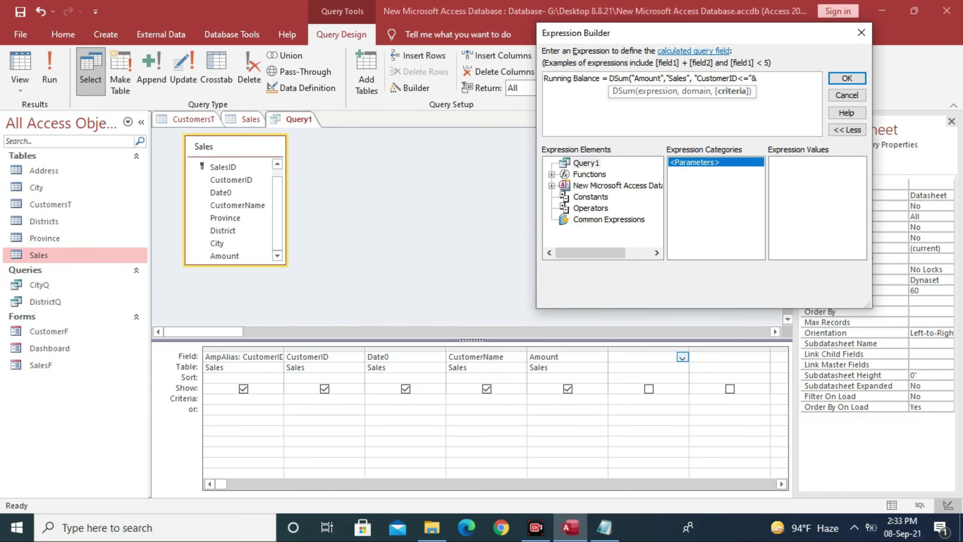
{"action": "type", "text": "em"}
{"action": "key", "text": "BackSpace"}
{"action": "key", "text": "BackSpace"}
{"action": "type", "text": "am"}
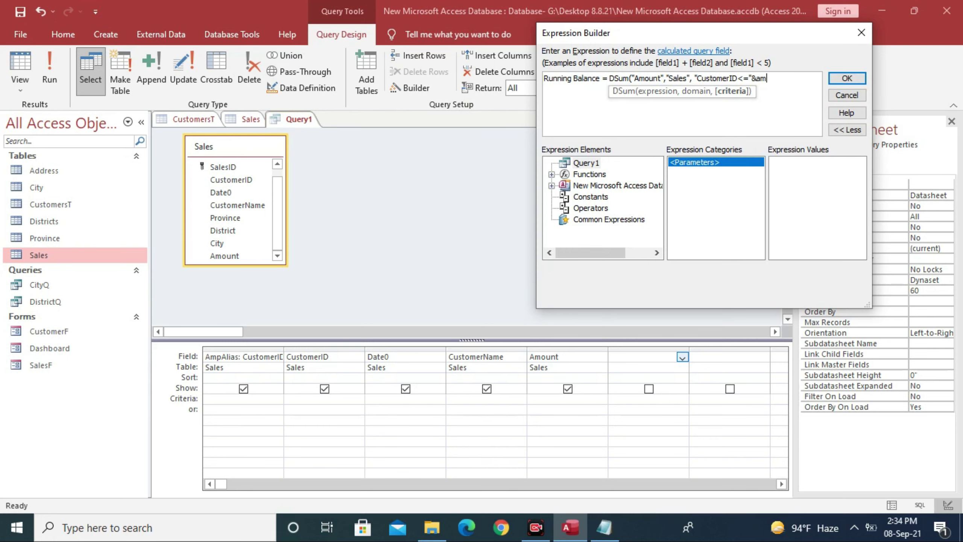
{"action": "key", "text": "BackSpace"}
{"action": "left_click", "coordinate": [847, 95]}
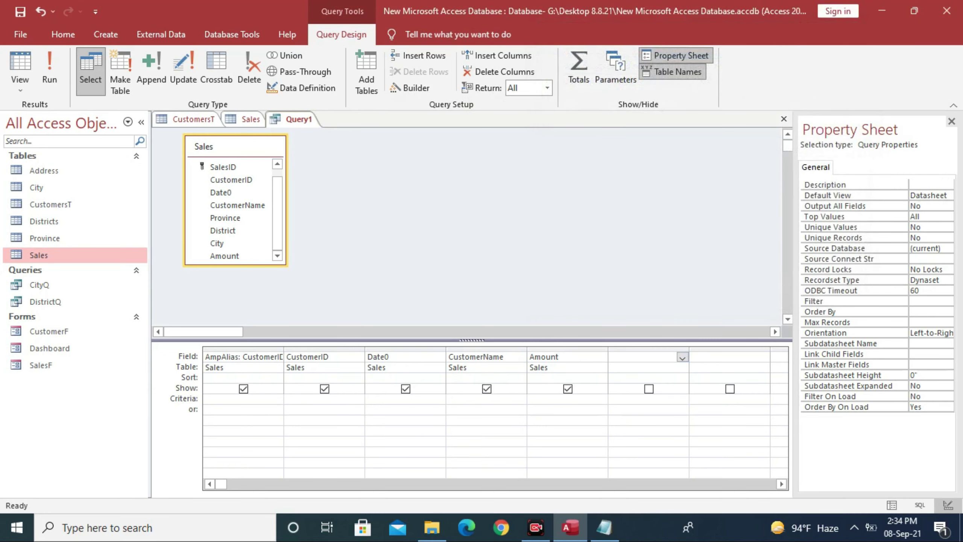
Rename the alias of the query's first CustomerID column to EmpAlias.
{"action": "left_click", "coordinate": [210, 357]}
{"action": "key", "text": "BackSpace"}
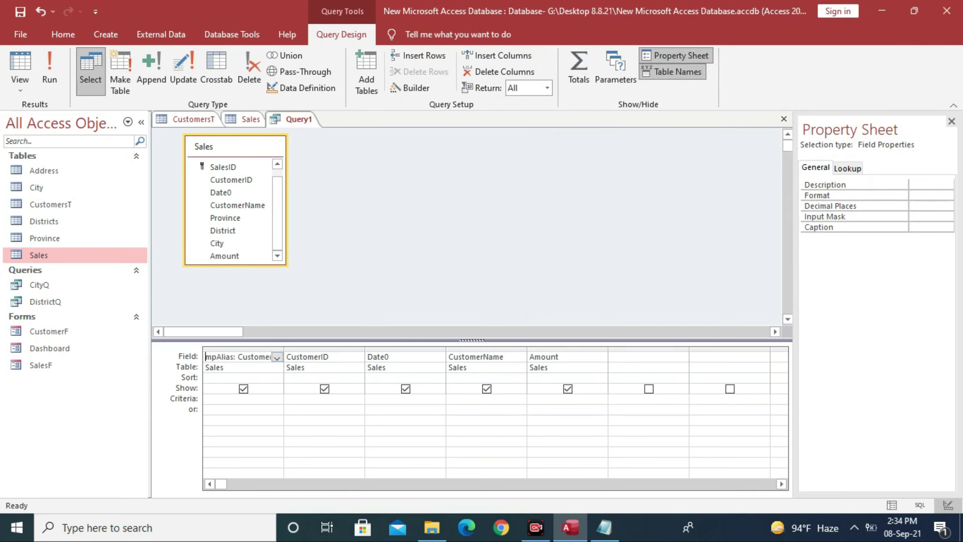
{"action": "type", "text": "E"}
Open the empty Field cell after Amount in the Zoom box and begin its expression with "Running Balance: Dsum".
{"action": "left_click", "coordinate": [681, 357]}
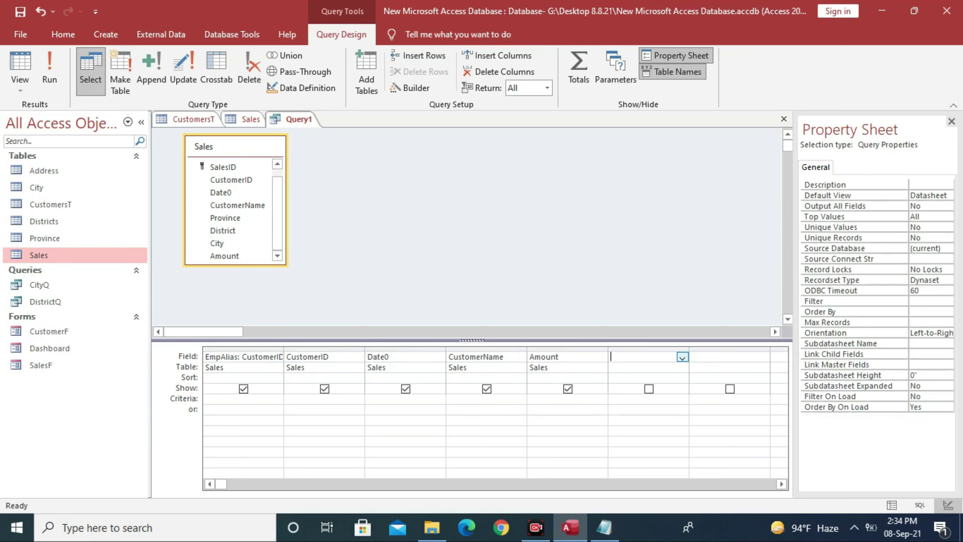
{"action": "right_click", "coordinate": [641, 359]}
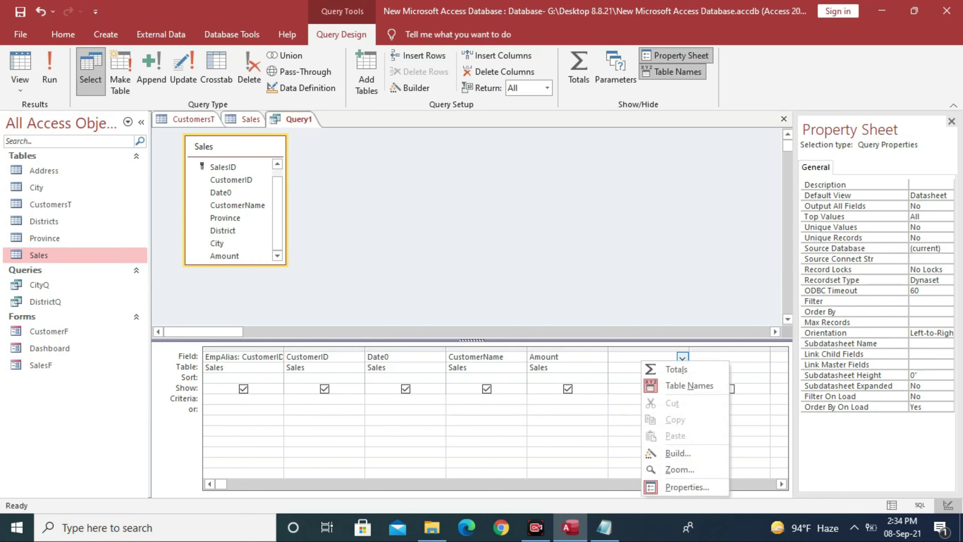
{"action": "left_click", "coordinate": [680, 469]}
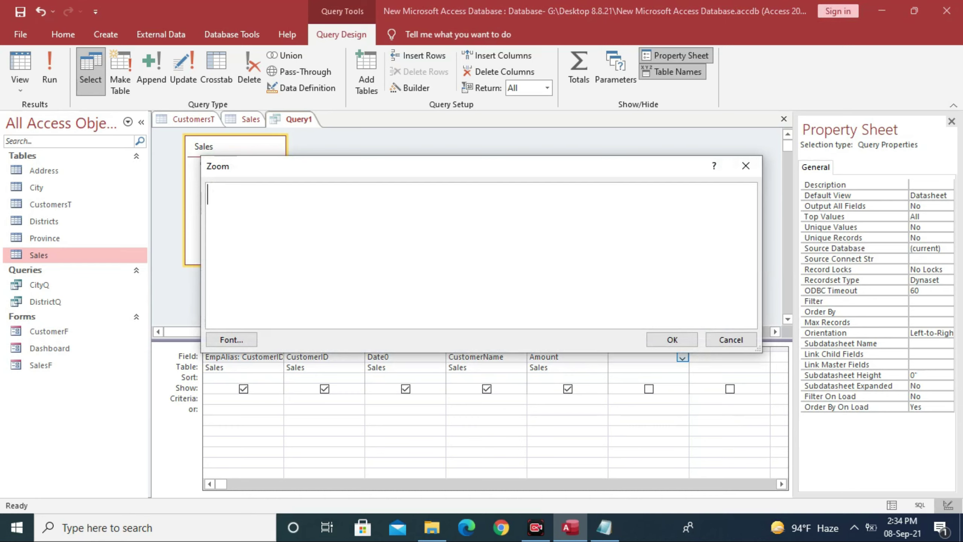
{"action": "type", "text": "Running Ba"}
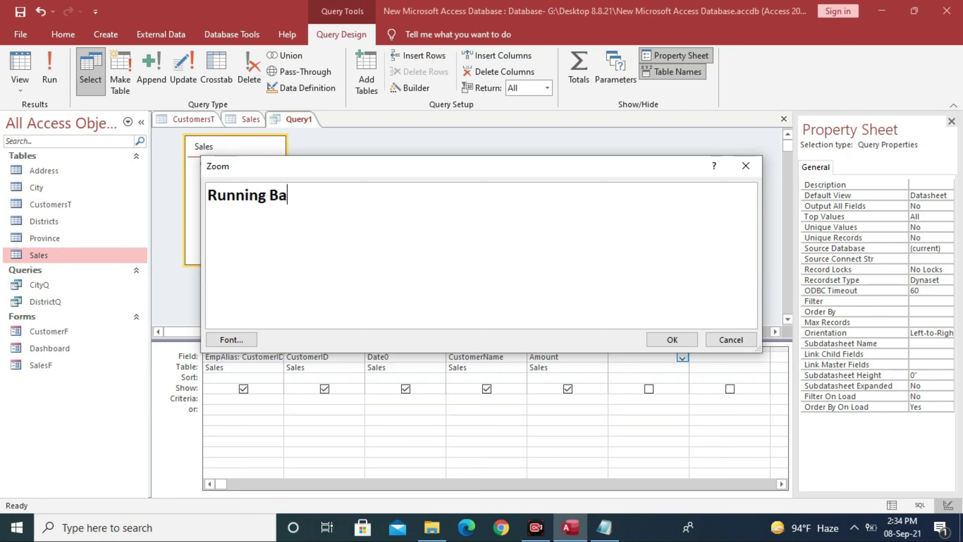
{"action": "type", "text": "lance"}
{"action": "key", "text": "BackSpace"}
{"action": "type", "text": ": ="}
{"action": "key", "text": "BackSpace"}
{"action": "type", "text": "Dsum"}
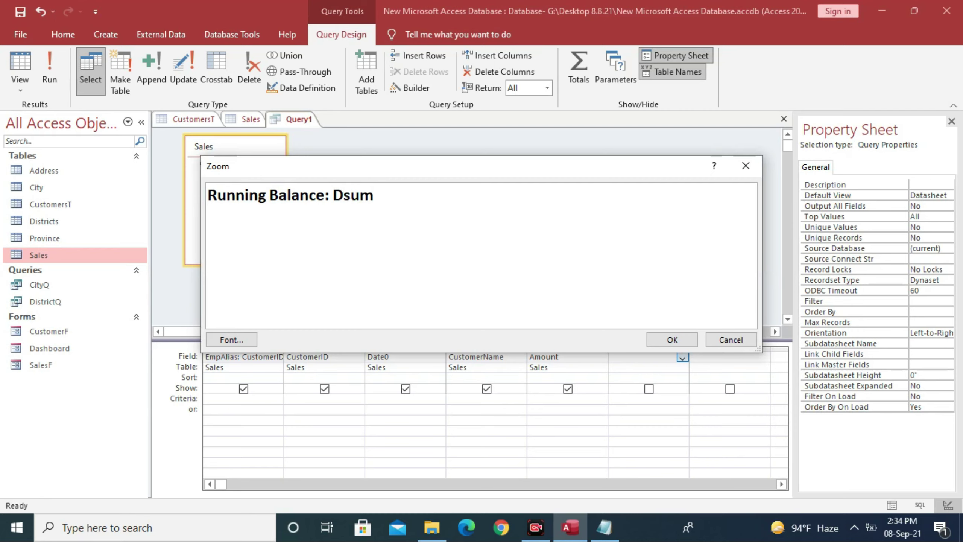
Add the opening parenthesis and the arguments "Amount","Sales", to the Dsum expression.
{"action": "type", "text": "(\"\""}
{"action": "key", "text": "Left"}
{"action": "type", "text": "Amount"}
{"action": "key", "text": "Right"}
{"action": "type", "text": ","}
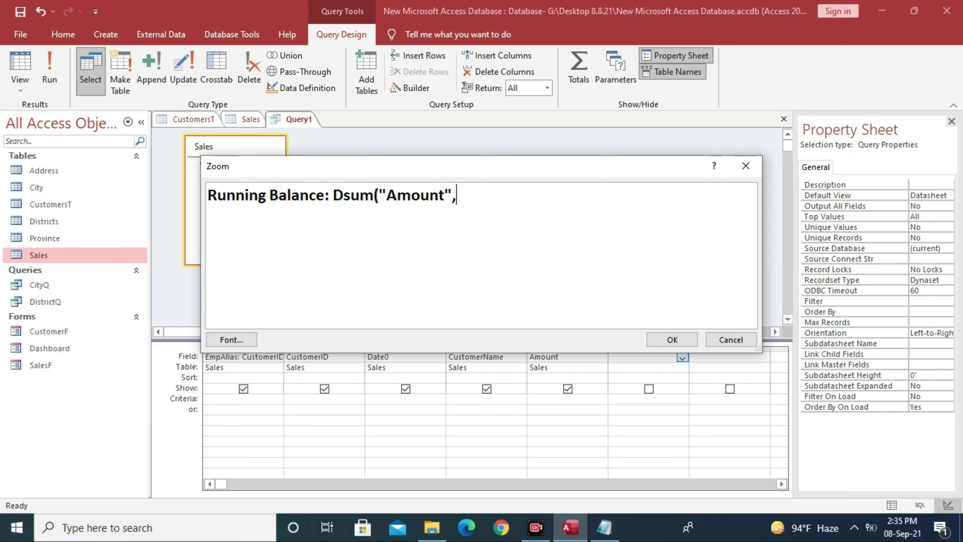
{"action": "type", "text": "\"\""}
{"action": "key", "text": "Left"}
{"action": "type", "text": "Sales"}
{"action": "key", "text": "Right"}
{"action": "type", "text": ","}
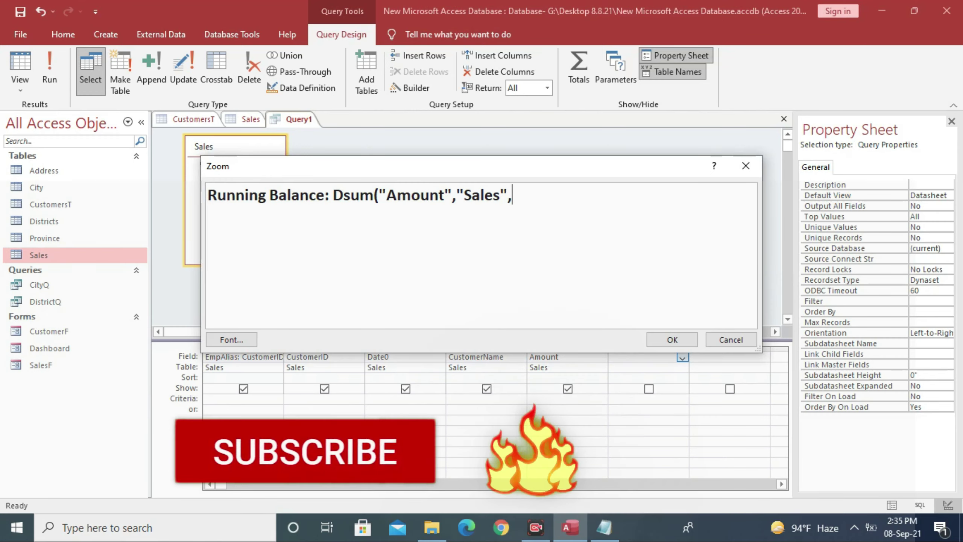
{"action": "type", "text": "\"\""}
Add the criteria argument "CustomerID<=" &[EmpAlias] to the Dsum expression.
{"action": "key", "text": "Left"}
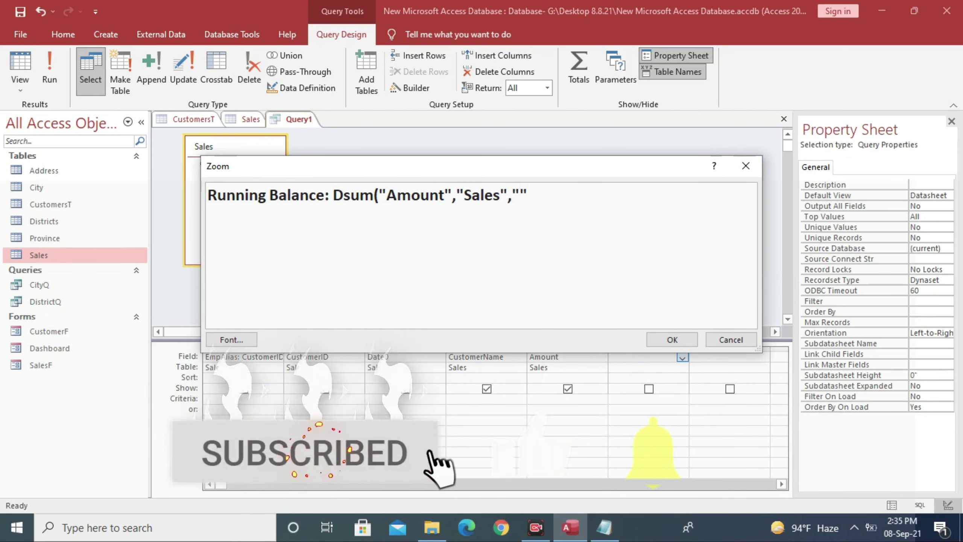
{"action": "type", "text": "Customer"}
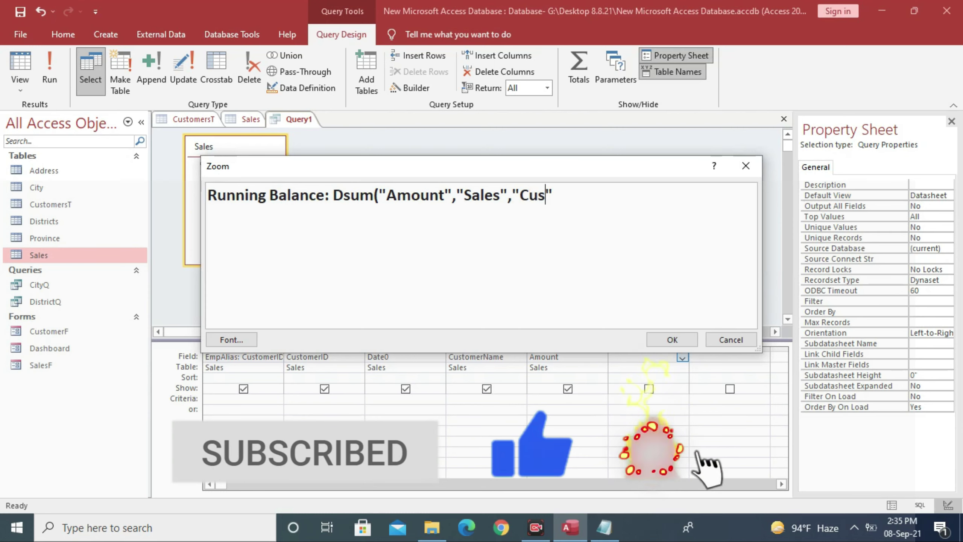
{"action": "type", "text": "ID"}
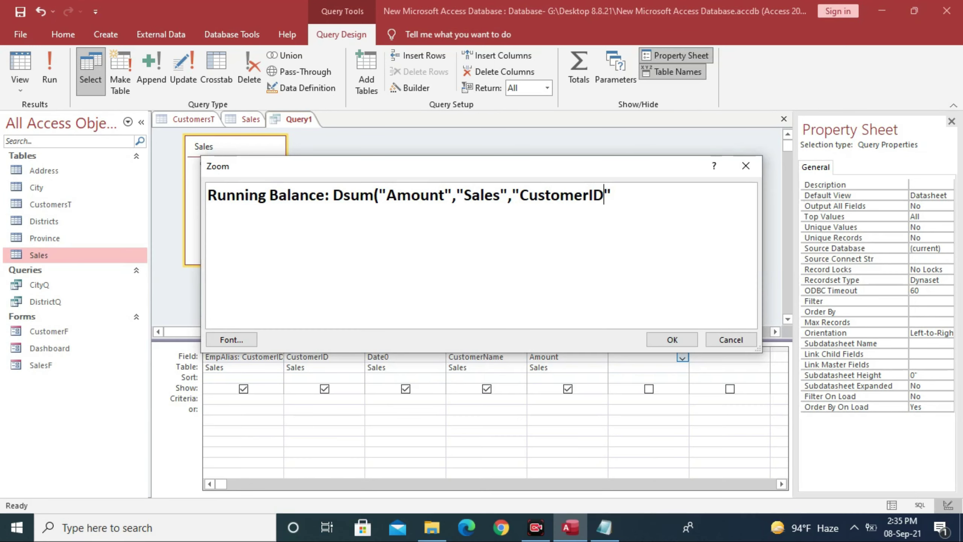
{"action": "type", "text": ","}
{"action": "key", "text": "BackSpace"}
{"action": "type", "text": "<="}
{"action": "type", "text": "&[]"}
{"action": "key", "text": "Left"}
{"action": "type", "text": "Emp"}
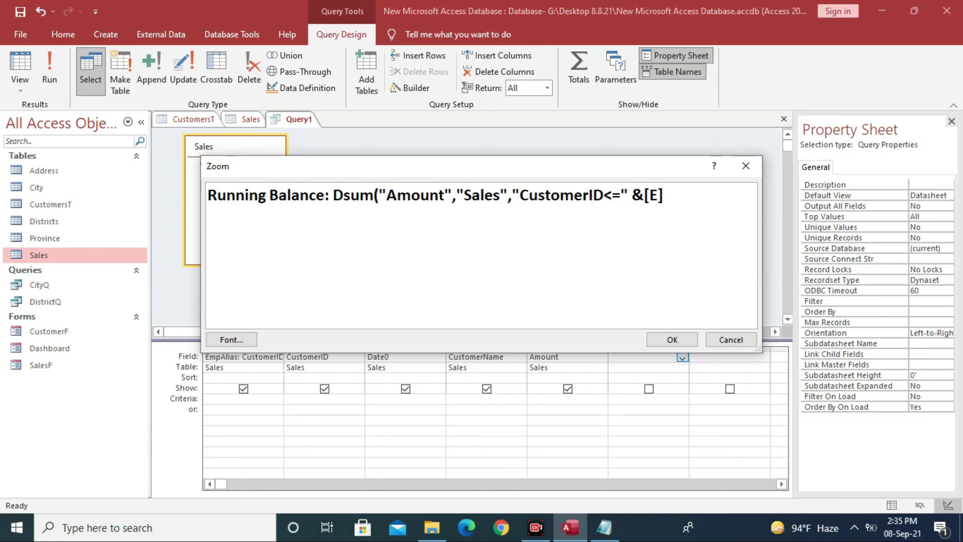
{"action": "type", "text": "Alias"}
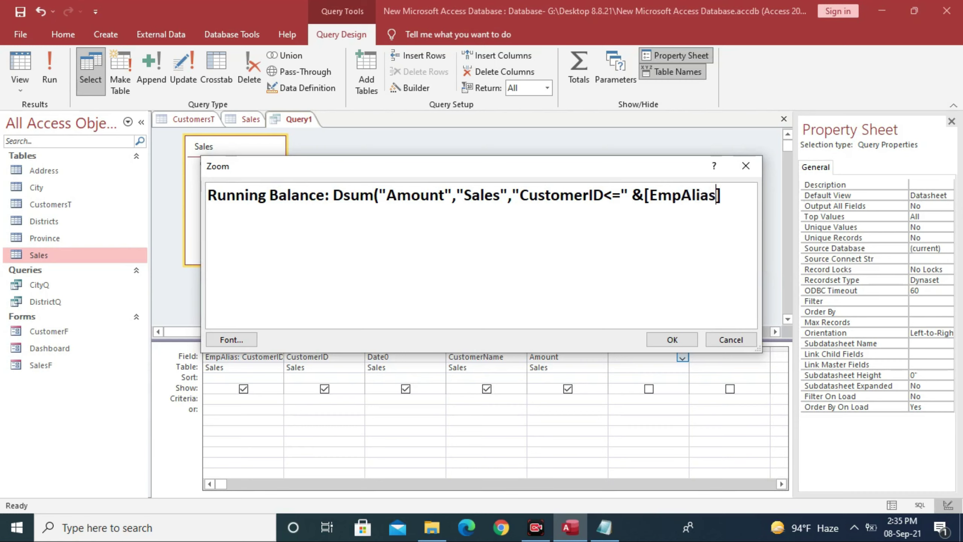
Finish the Dsum criteria after [EmpAlias] with &"") and accept the expression for the Running Balance column.
{"action": "left_click", "coordinate": [721, 195]}
{"action": "type", "text": "&\"\")"}
{"action": "left_click", "coordinate": [672, 339]}
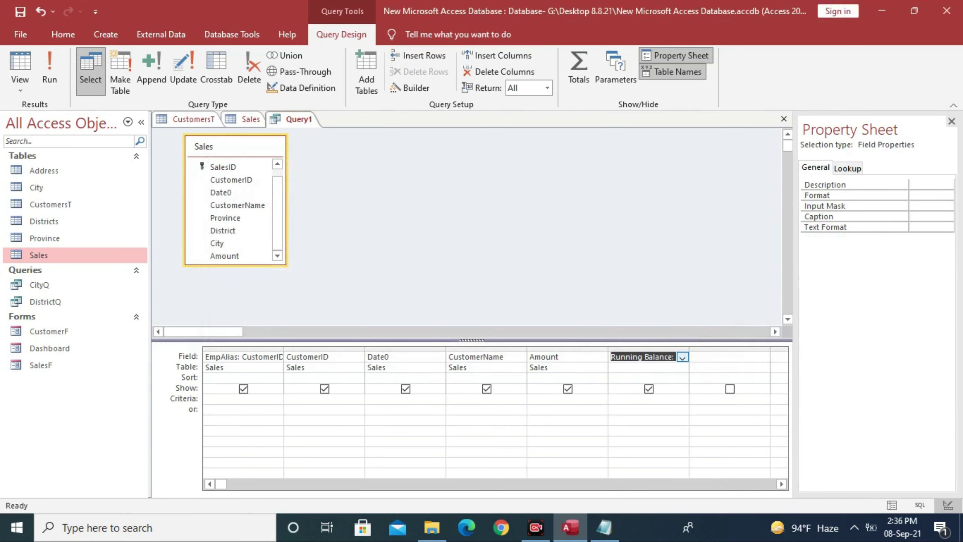
Save the query as SalesRunningBalance.
{"action": "key", "text": "ctrl+s"}
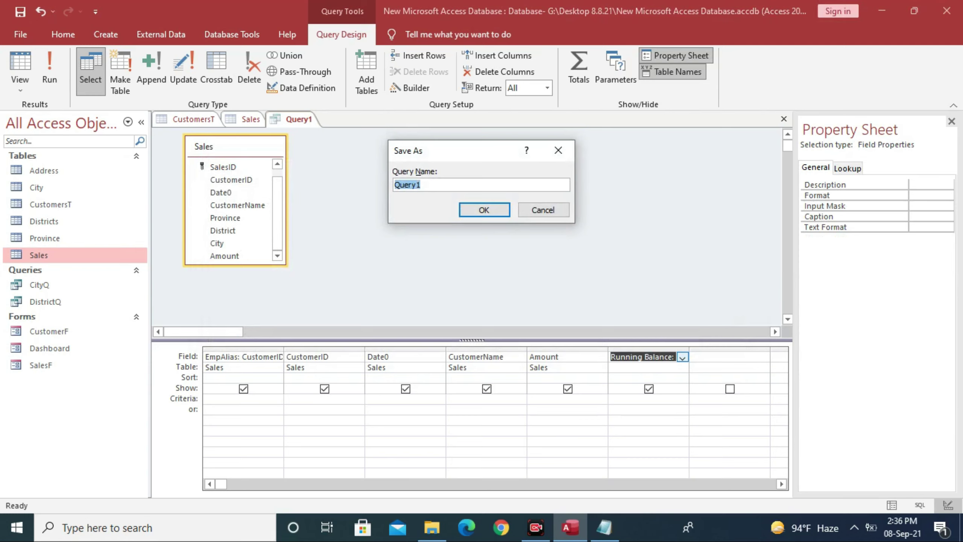
{"action": "type", "text": "SalesRunning"}
{"action": "key", "text": "BackSpace"}
{"action": "type", "text": "Balance"}
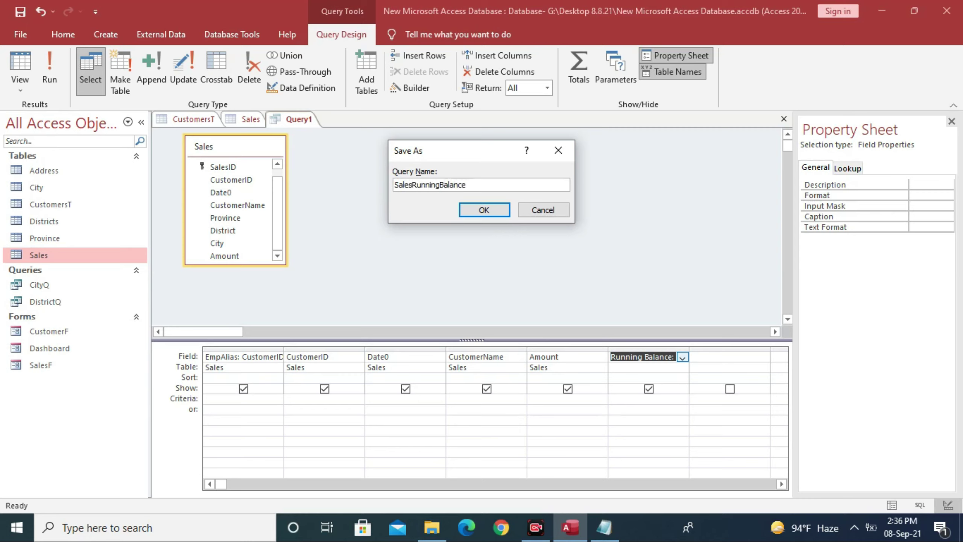
{"action": "key", "text": "Return"}
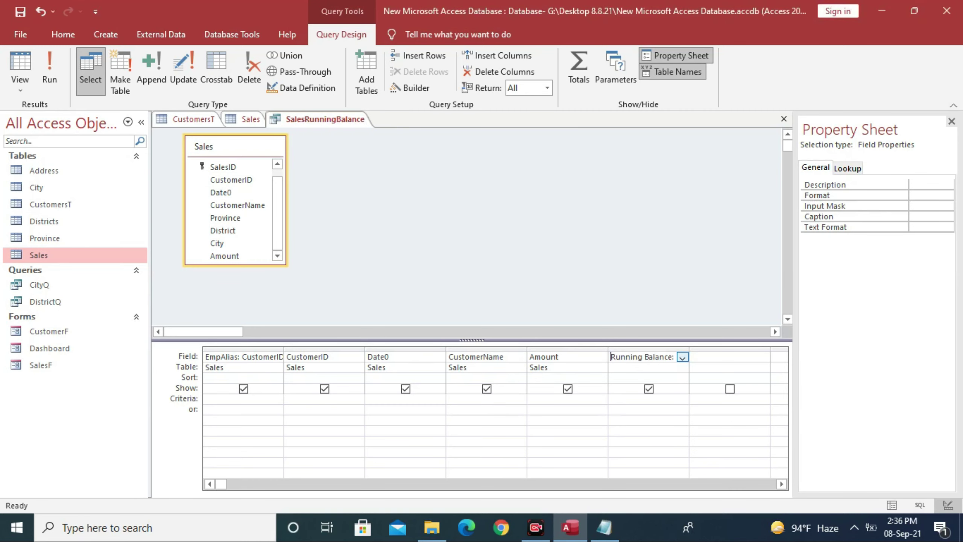
Run the SalesRunningBalance query and check its Running Balance and CustomerID columns.
{"action": "left_click", "coordinate": [49, 68]}
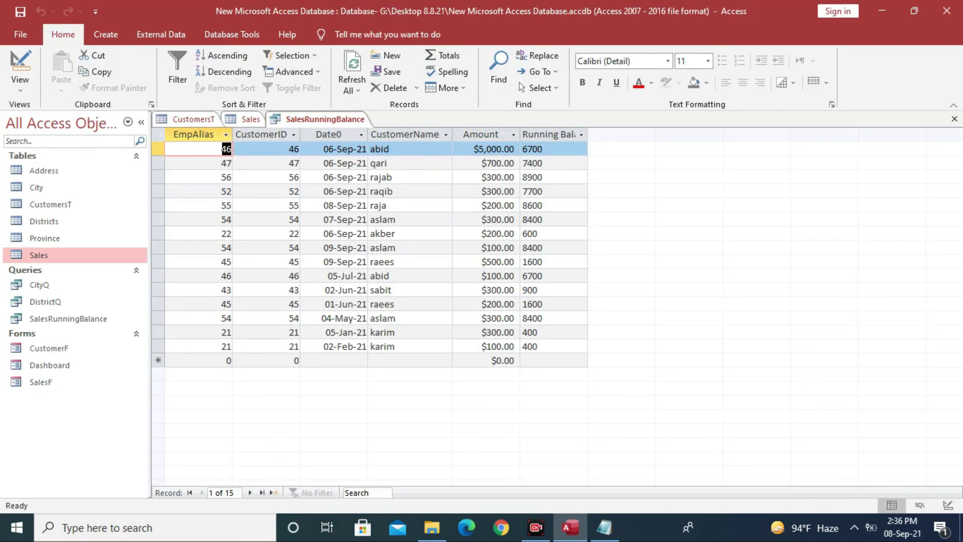
{"action": "left_click", "coordinate": [542, 149]}
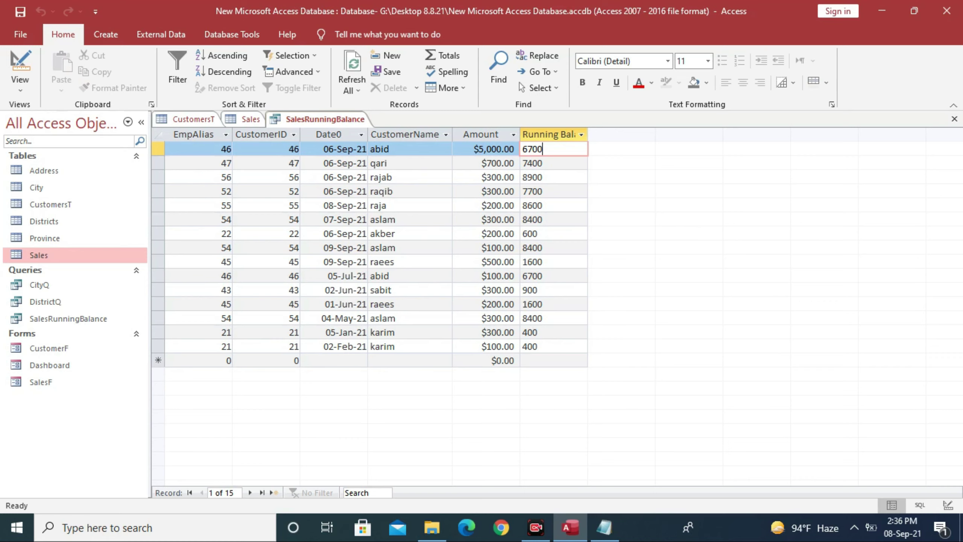
{"action": "left_click", "coordinate": [261, 134]}
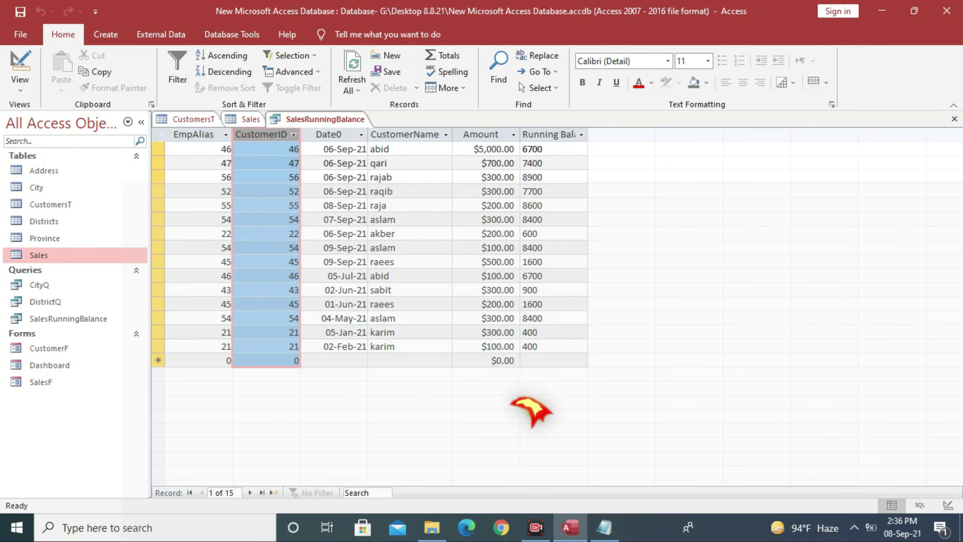
Show the Total row in the query's design view and set the Amount column's total to Sum.
{"action": "left_click", "coordinate": [20, 88]}
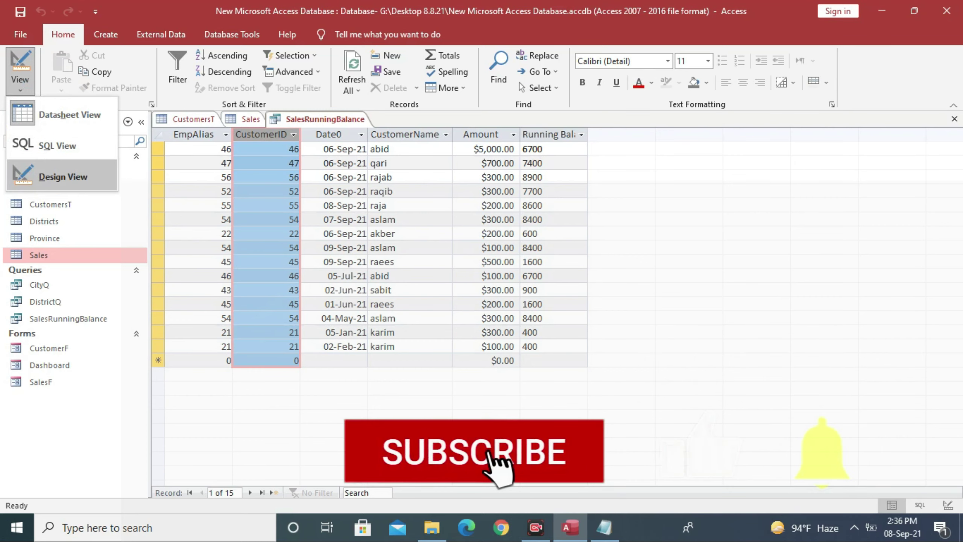
{"action": "left_click", "coordinate": [63, 176]}
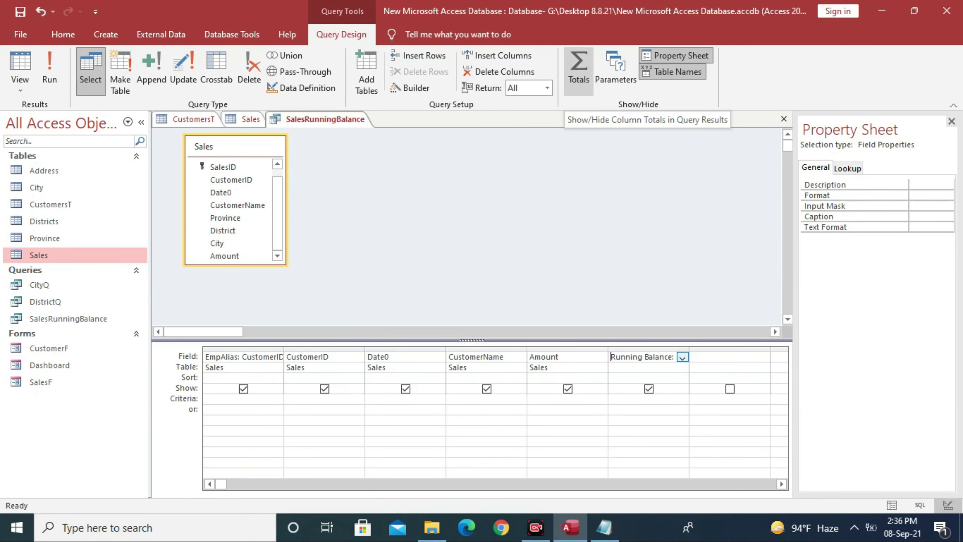
{"action": "left_click", "coordinate": [579, 71]}
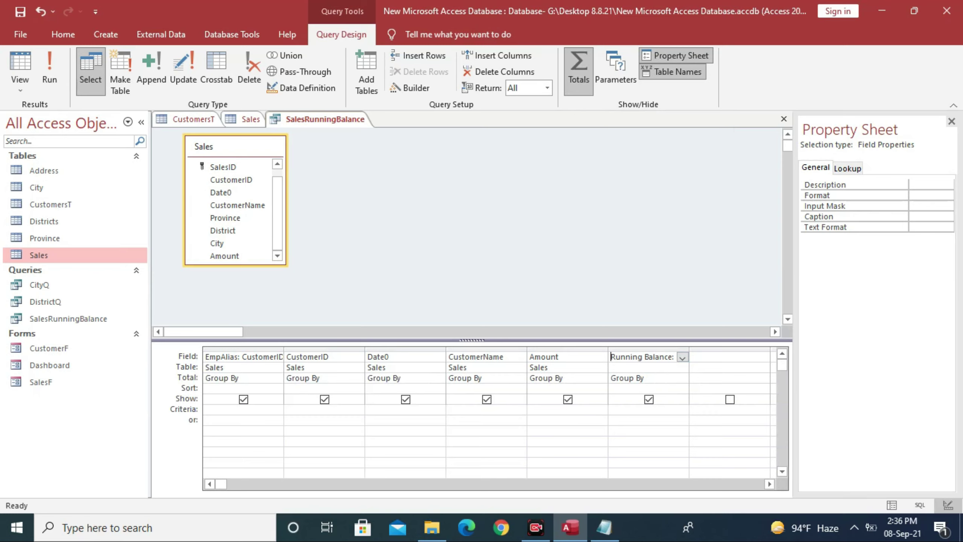
{"action": "left_click", "coordinate": [601, 378]}
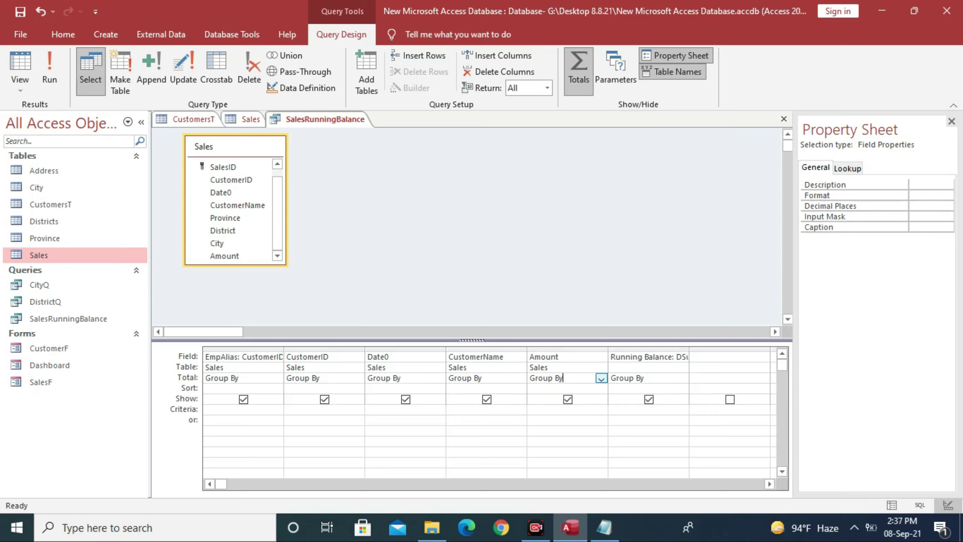
{"action": "left_click", "coordinate": [601, 378]}
{"action": "key", "text": "Down"}
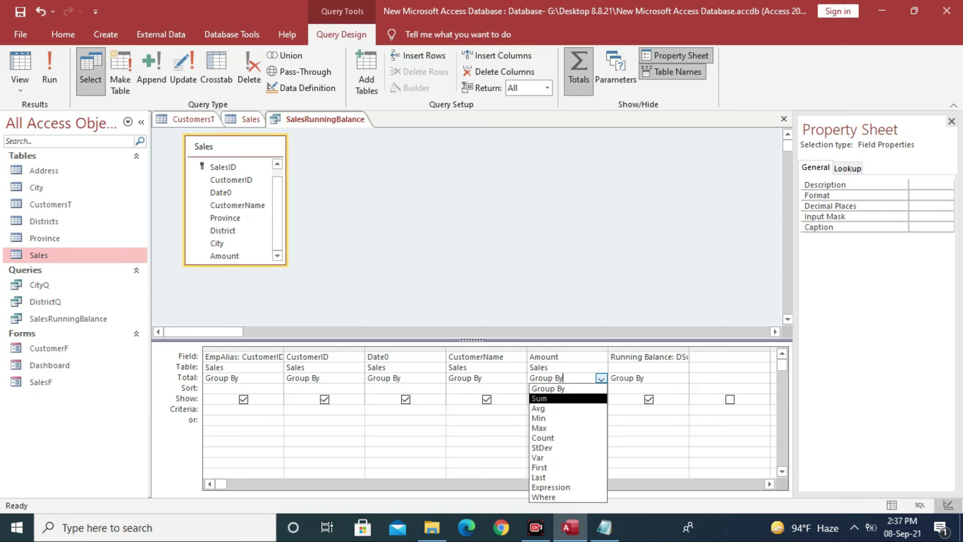
{"action": "key", "text": "Return"}
Set the Running Balance column's total to Expression and run the query.
{"action": "left_click", "coordinate": [682, 378]}
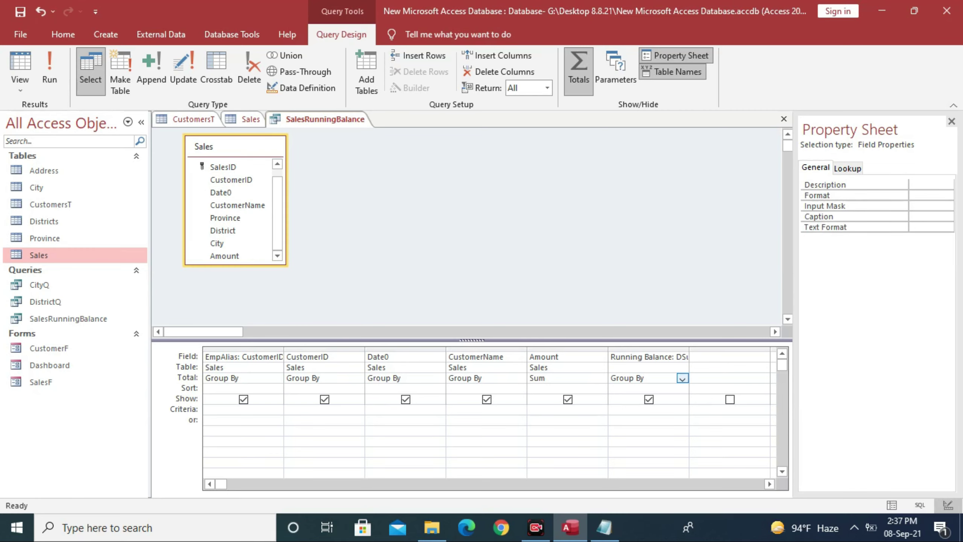
{"action": "left_click", "coordinate": [682, 377]}
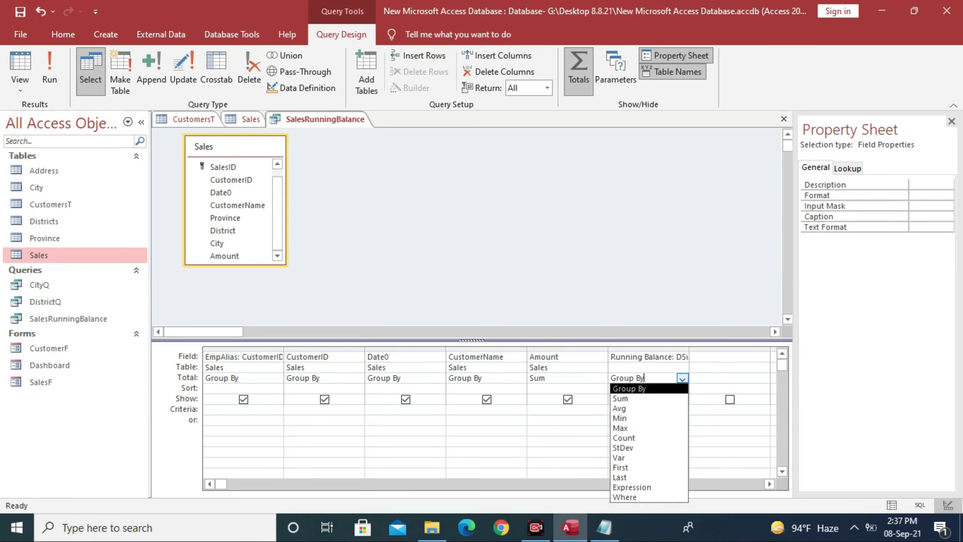
{"action": "key", "text": "Down"}
{"action": "key", "text": "Return"}
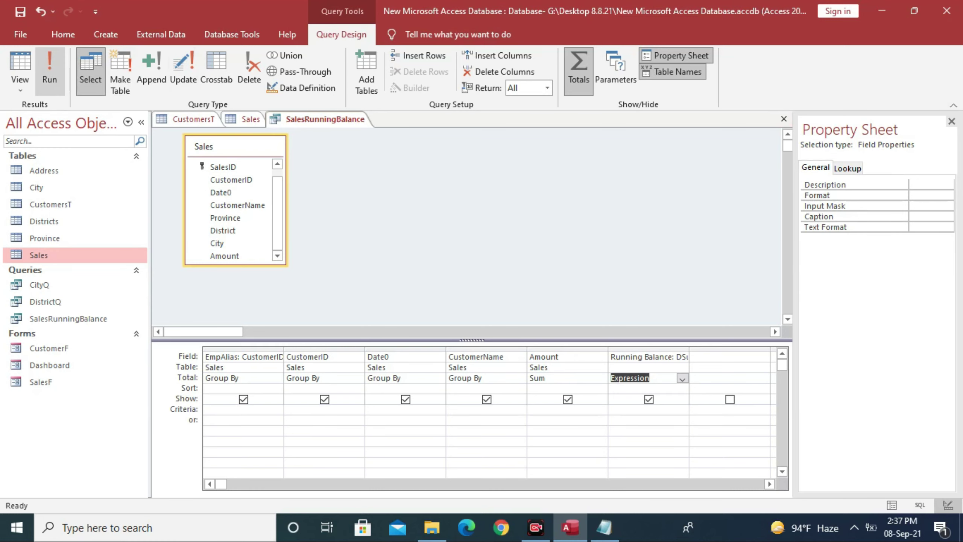
{"action": "left_click", "coordinate": [49, 73]}
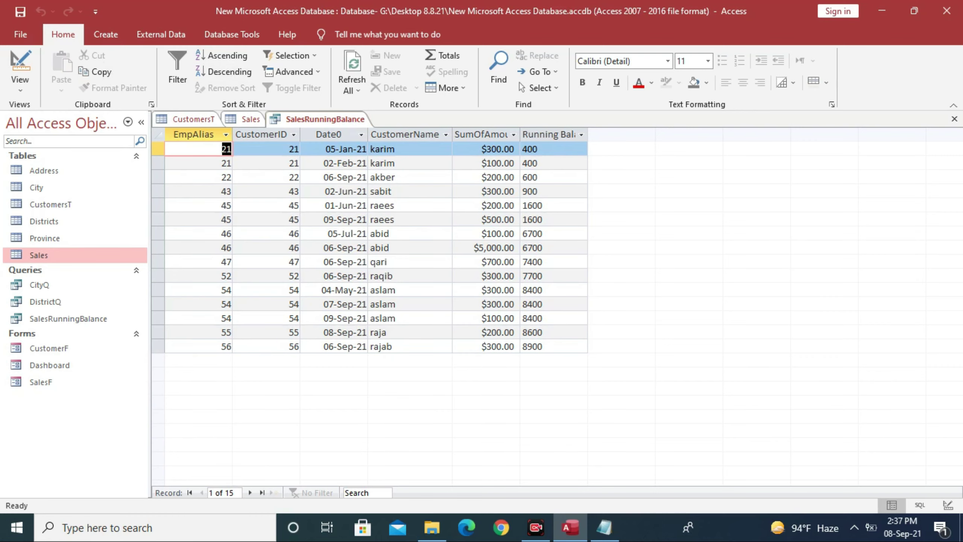
Delete the separate CustomerID and Date0 columns from the query design, then run the query and check the first running balance.
{"action": "left_click", "coordinate": [20, 86]}
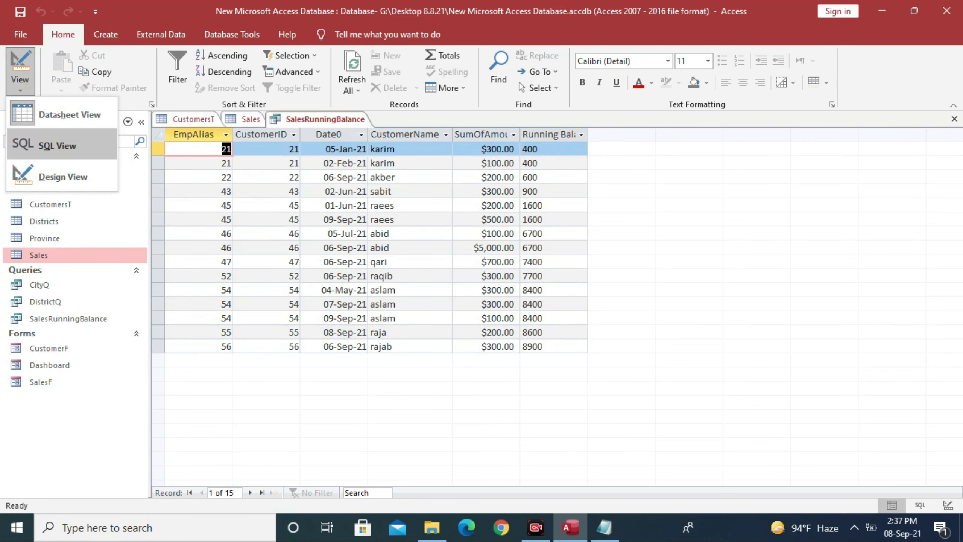
{"action": "left_click", "coordinate": [63, 177]}
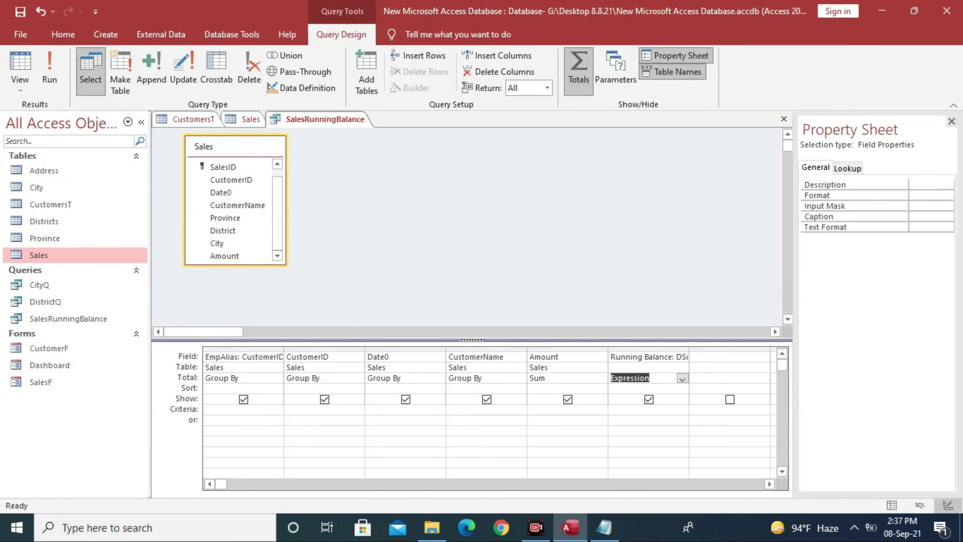
{"action": "left_click", "coordinate": [324, 349]}
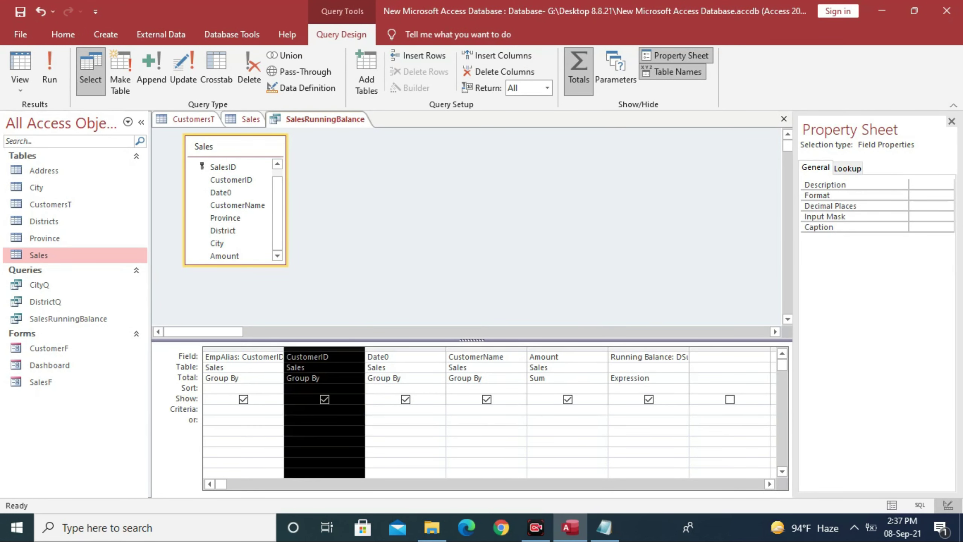
{"action": "key", "text": "Delete"}
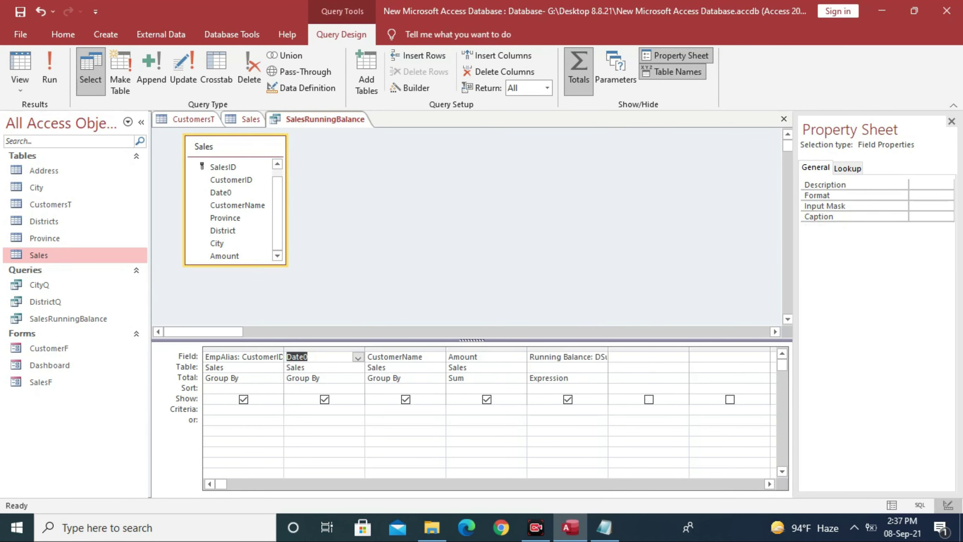
{"action": "left_click", "coordinate": [324, 349]}
{"action": "key", "text": "Delete"}
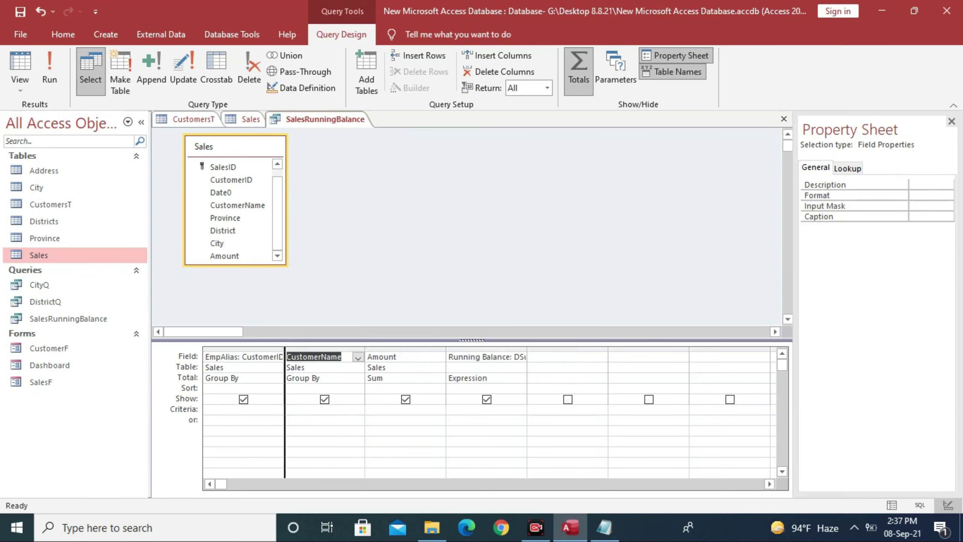
{"action": "left_click", "coordinate": [49, 70]}
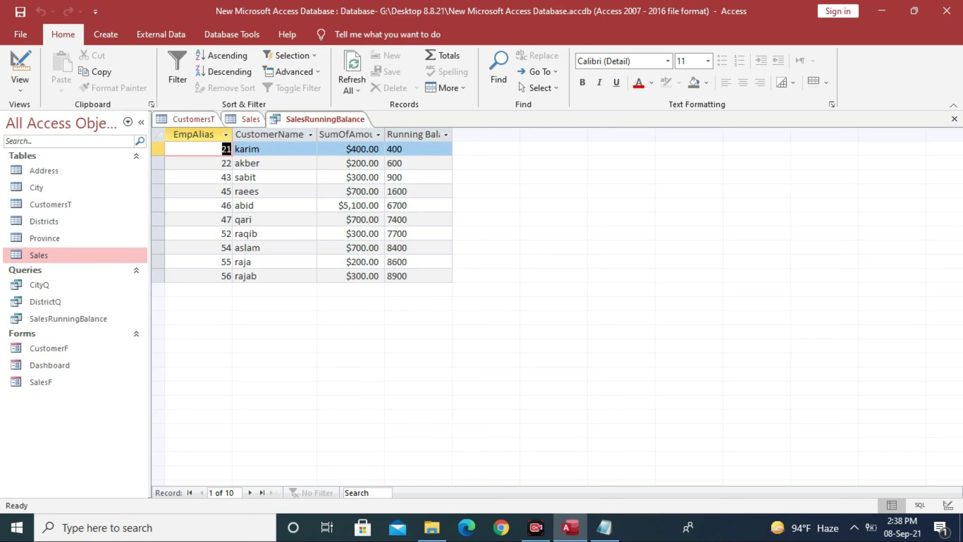
{"action": "left_click_drag", "start_coordinate": [404, 149], "coordinate": [387, 149]}
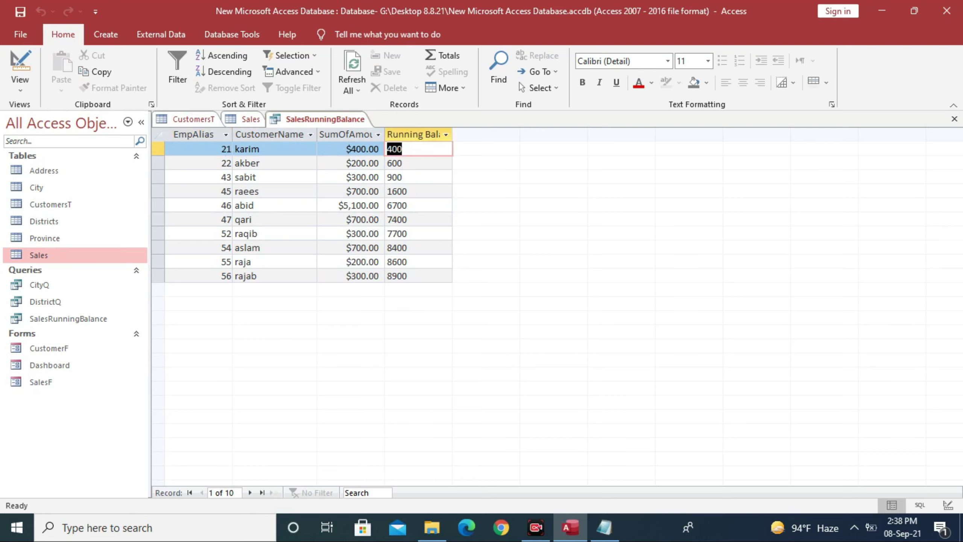
Check the running balances of the second, third and fourth customers in the SalesRunningBalance results.
{"action": "left_click", "coordinate": [402, 163]}
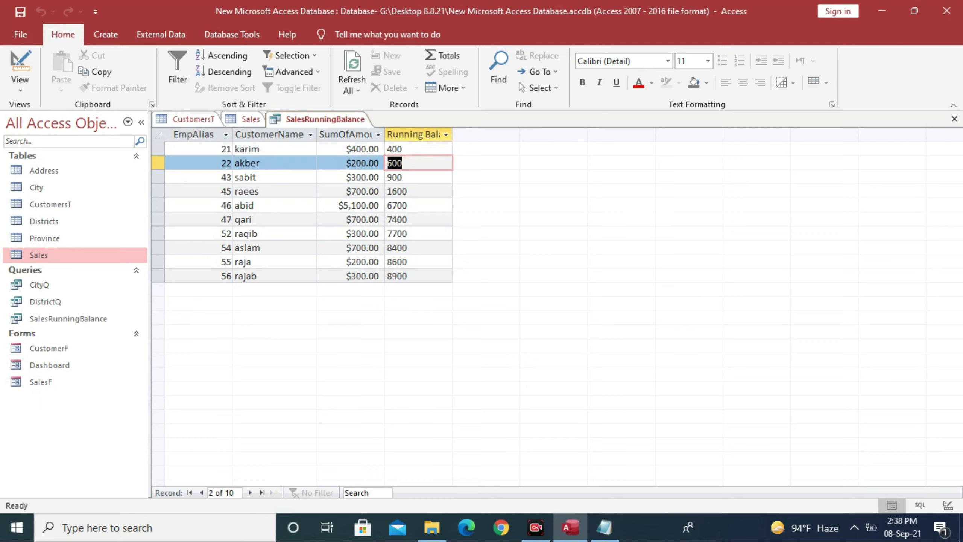
{"action": "left_click_drag", "start_coordinate": [402, 178], "coordinate": [386, 178]}
{"action": "left_click", "coordinate": [406, 191]}
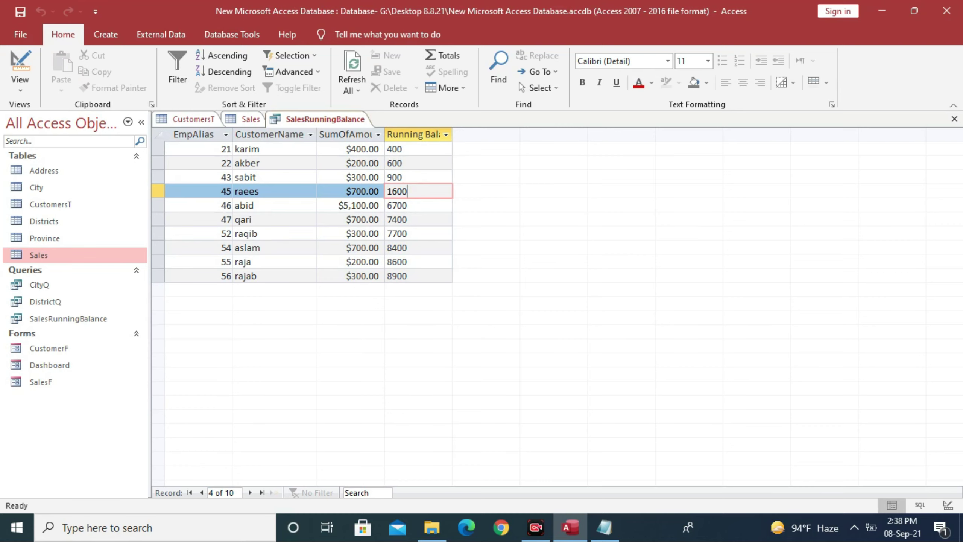
Close the SalesRunningBalance query and the Sales and CustomersT tables.
{"action": "right_click", "coordinate": [322, 116]}
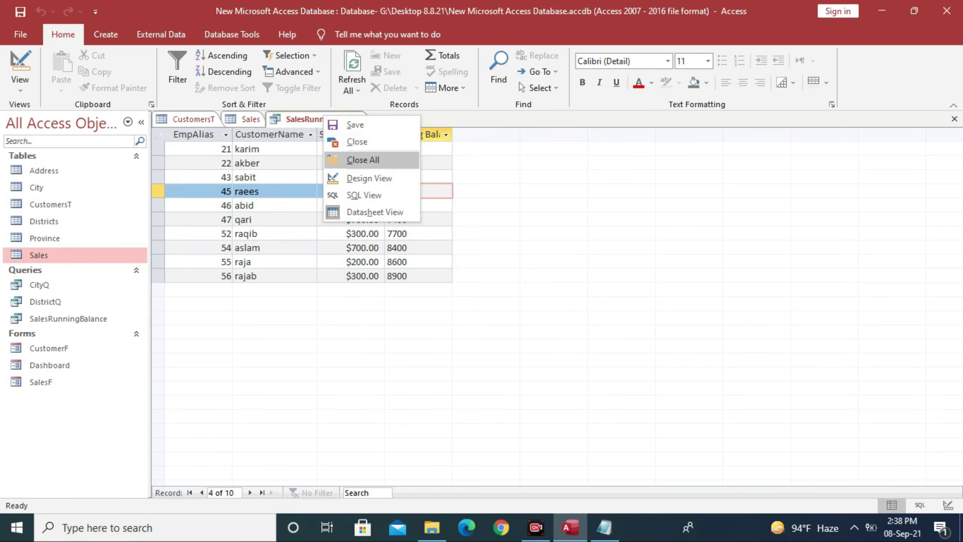
{"action": "left_click", "coordinate": [343, 141]}
{"action": "right_click", "coordinate": [243, 119]}
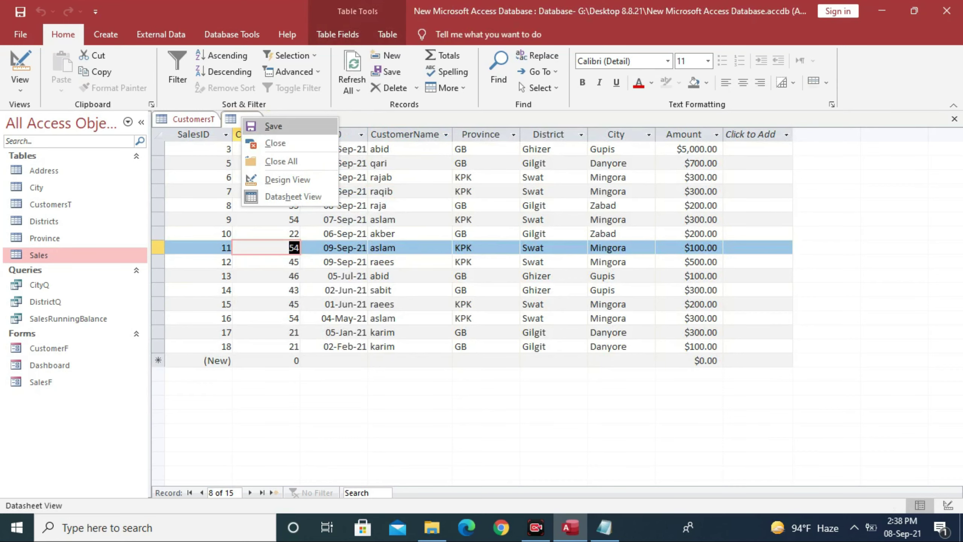
{"action": "left_click", "coordinate": [275, 143]}
{"action": "right_click", "coordinate": [196, 119]}
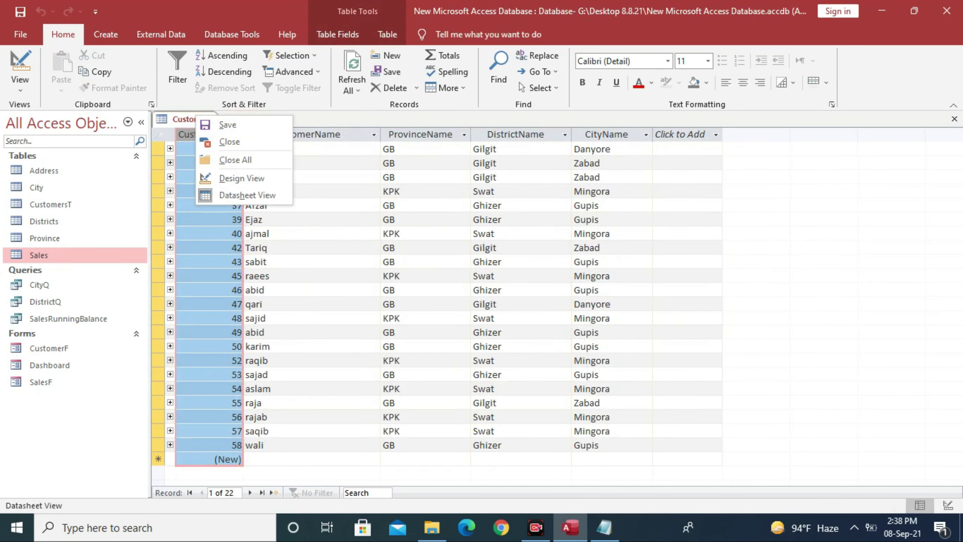
{"action": "left_click", "coordinate": [242, 141]}
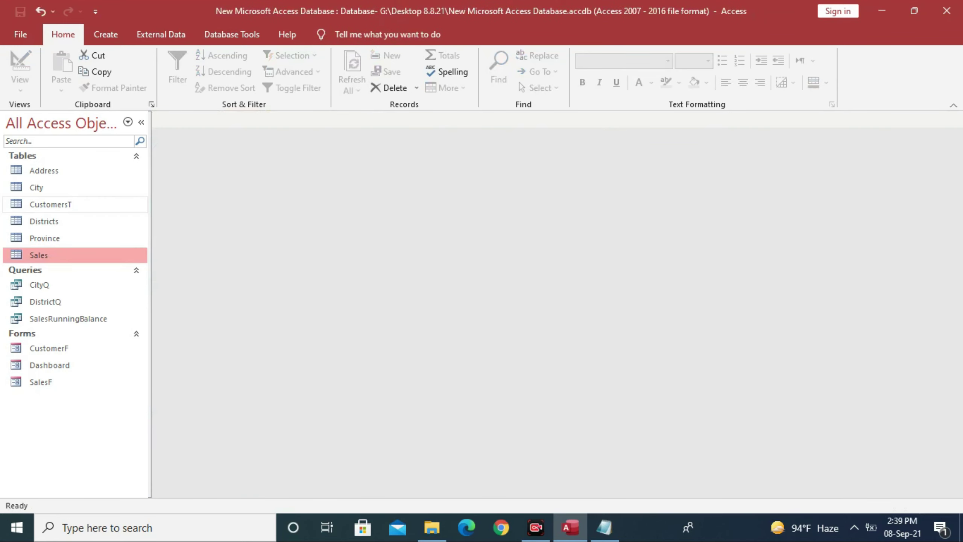
Duplicate the SalesRunningBalance query, keeping the suggested name for the copy.
{"action": "left_click", "coordinate": [68, 318]}
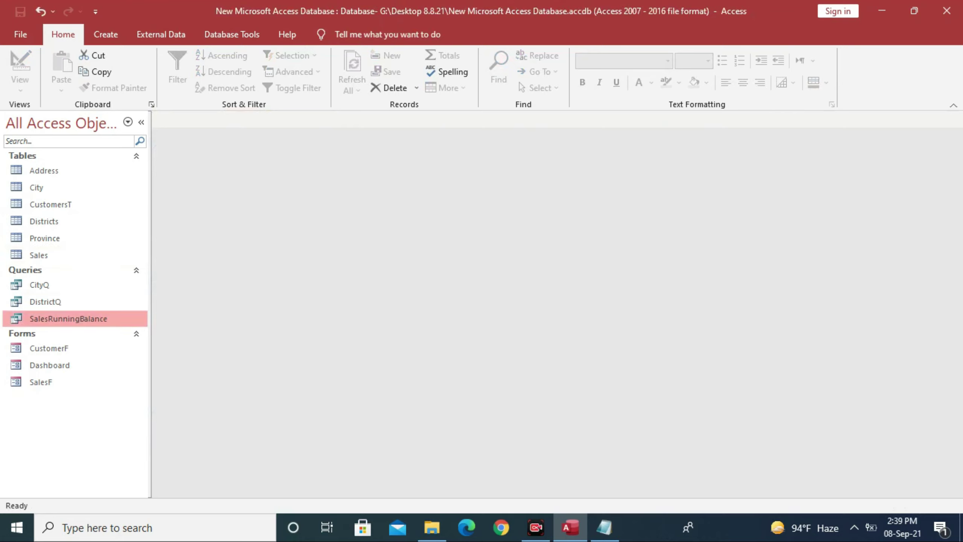
{"action": "key", "text": "ctrl+c"}
{"action": "key", "text": "ctrl+v"}
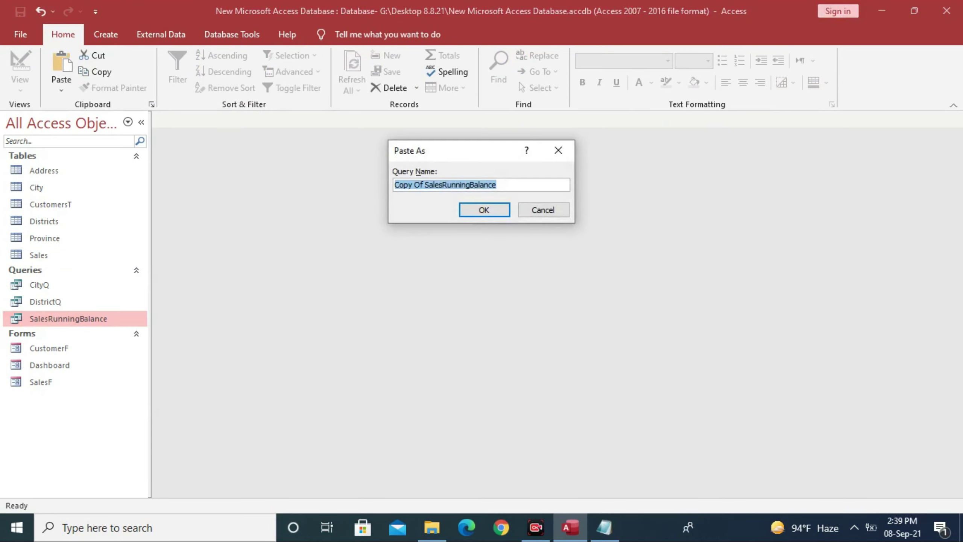
{"action": "key", "text": "Return"}
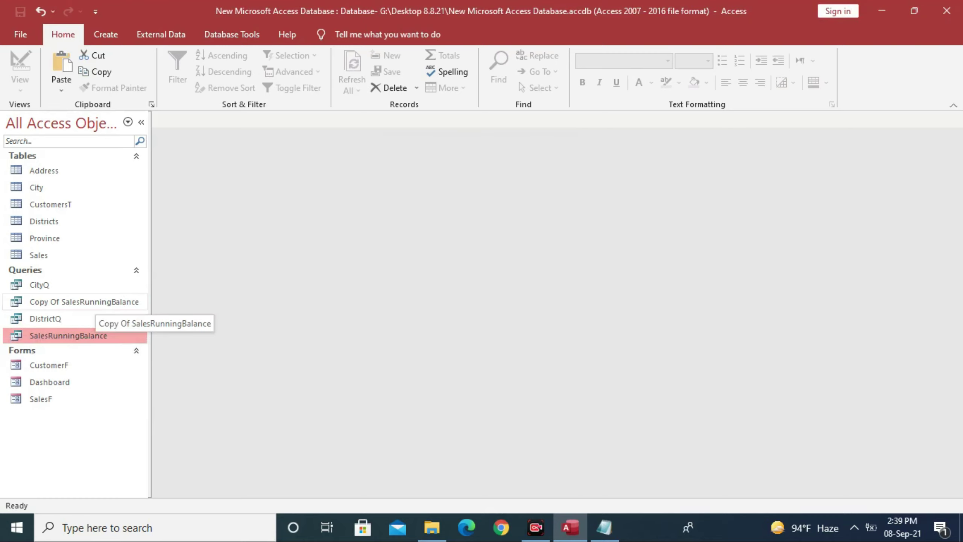
Open the copied query in design view and replace its EmpAlias column with the SalesID field as the first column.
{"action": "right_click", "coordinate": [95, 301]}
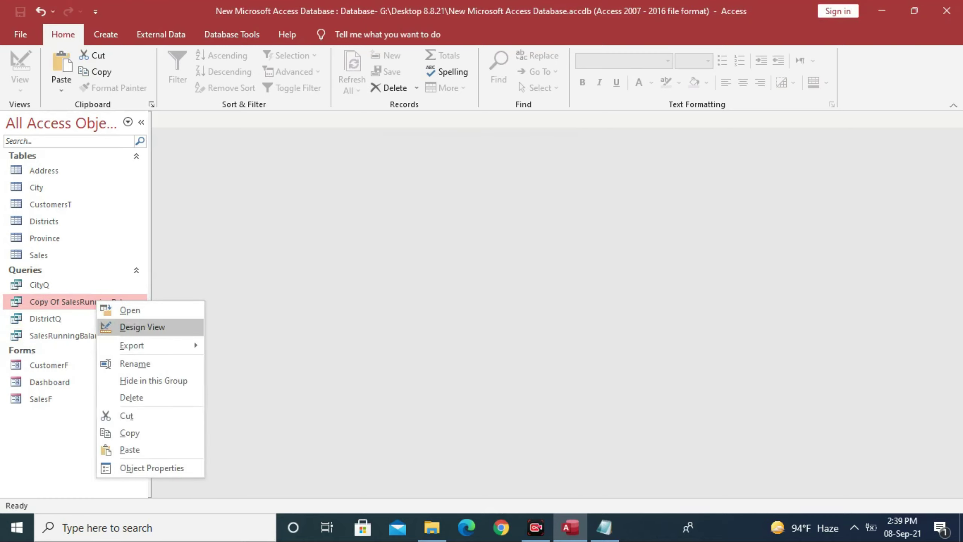
{"action": "left_click", "coordinate": [141, 326]}
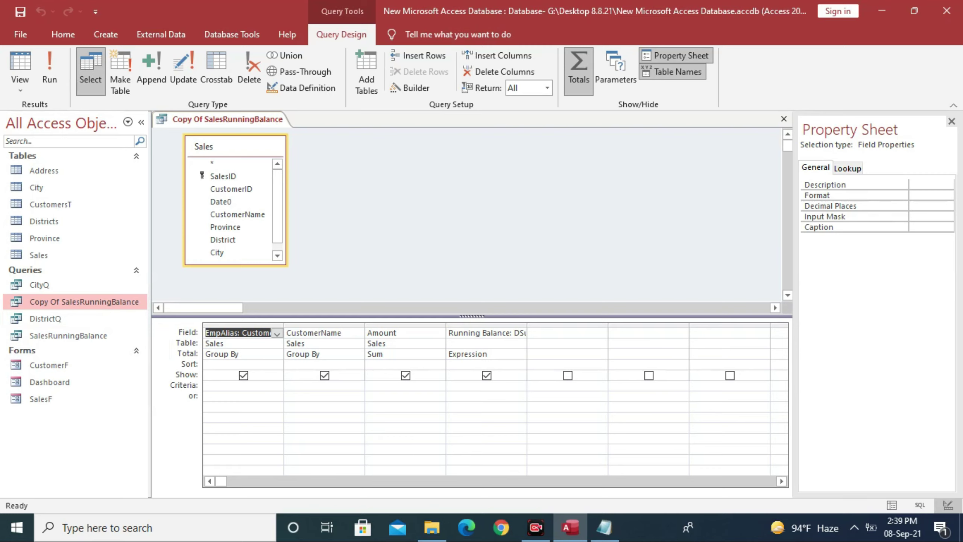
{"action": "left_click", "coordinate": [243, 325]}
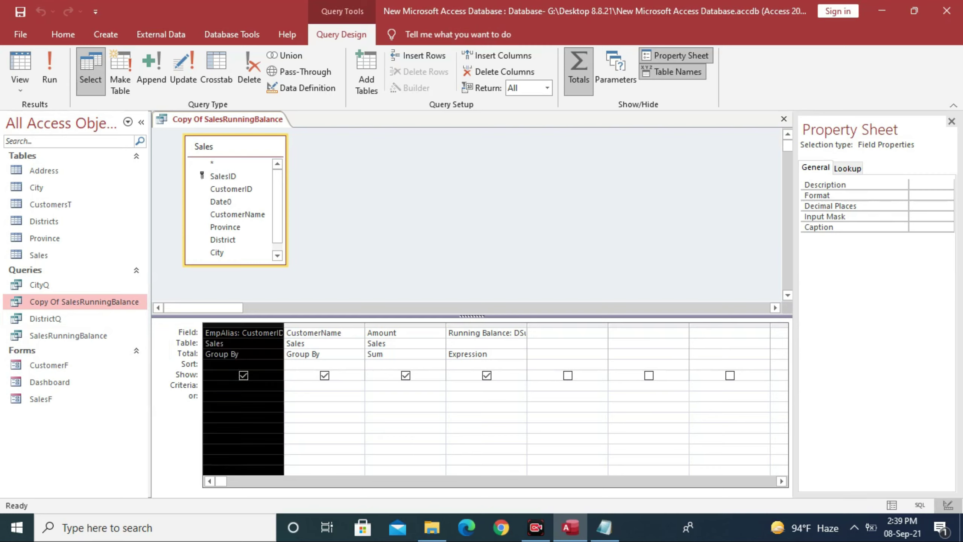
{"action": "key", "text": "Delete"}
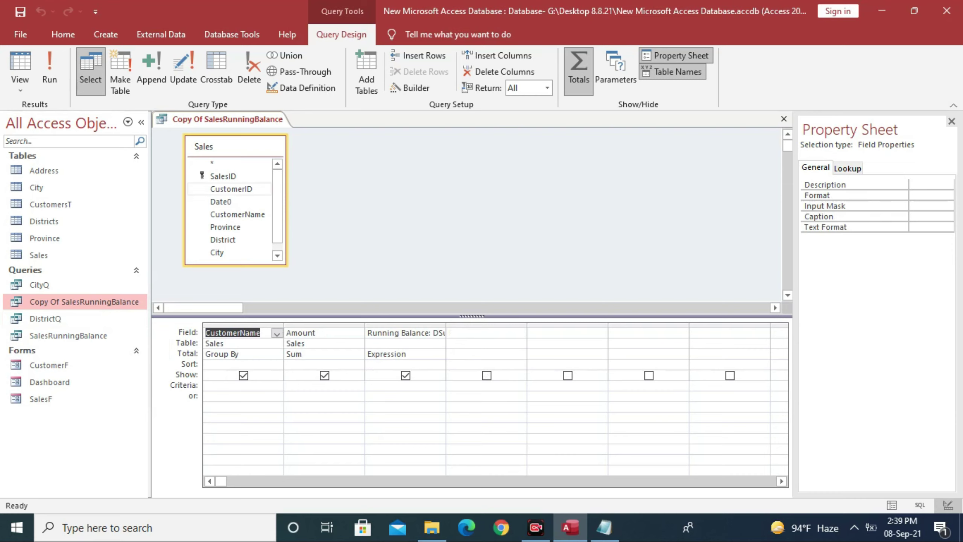
{"action": "left_click", "coordinate": [229, 176]}
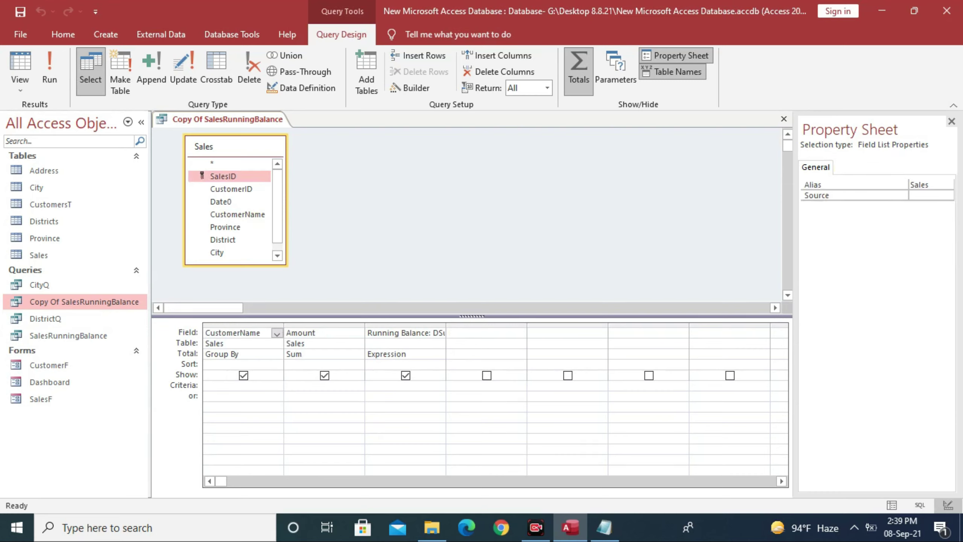
{"action": "left_click_drag", "start_coordinate": [223, 176], "coordinate": [238, 332]}
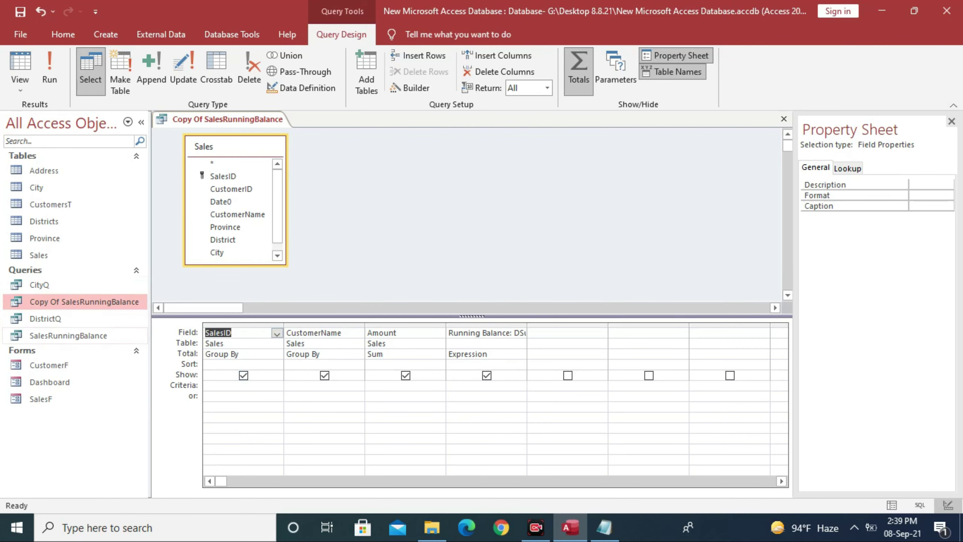
Open the original SalesRunningBalance query, check the first record's customer name and running balance, and close it.
{"action": "double_click", "coordinate": [68, 335]}
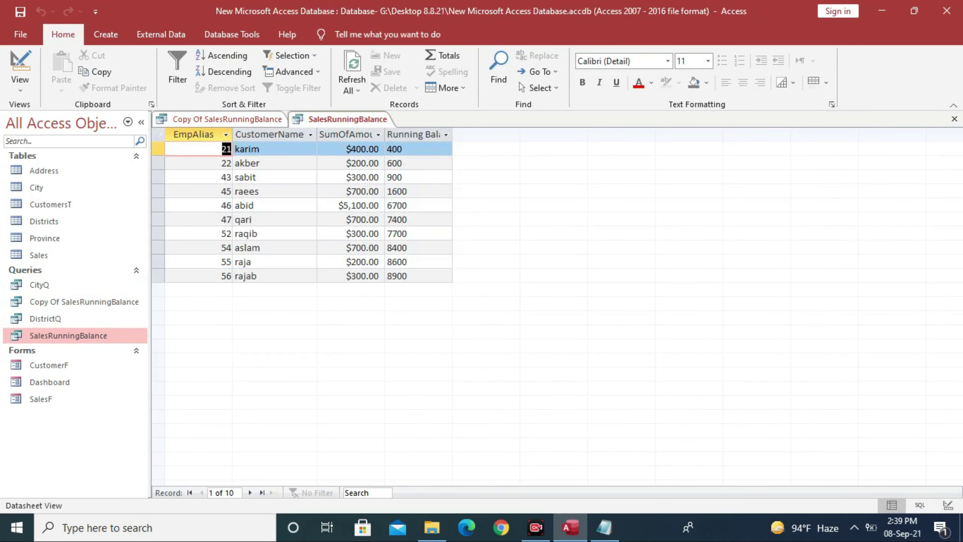
{"action": "left_click", "coordinate": [247, 148]}
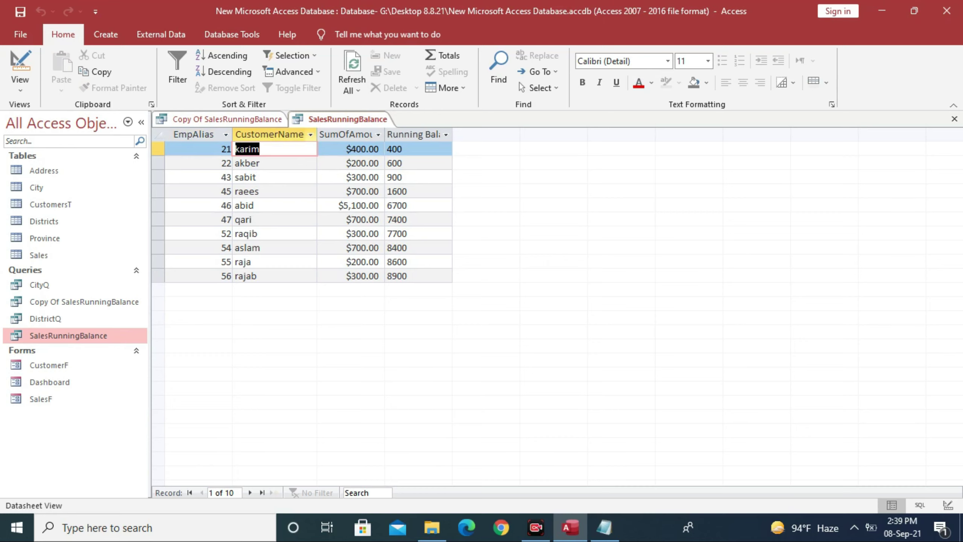
{"action": "left_click_drag", "start_coordinate": [403, 149], "coordinate": [387, 149]}
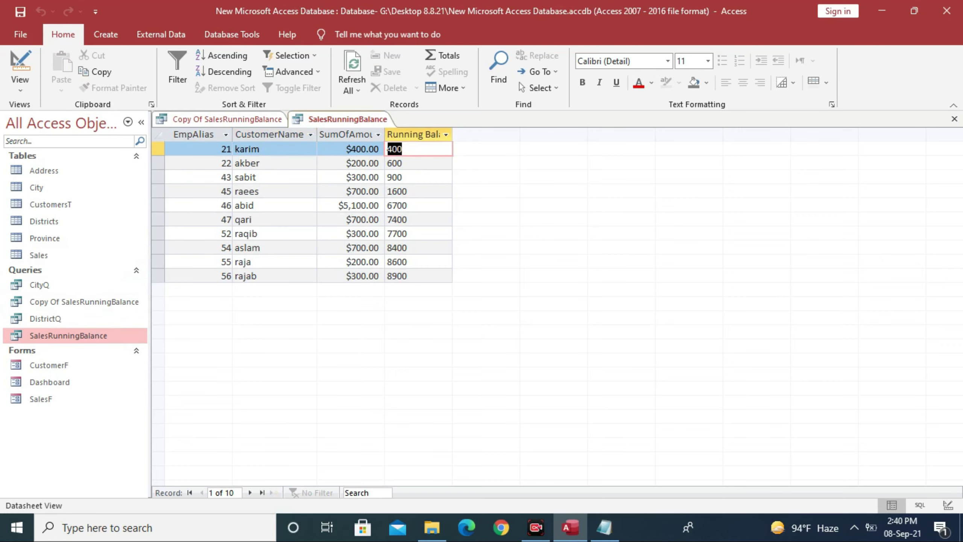
{"action": "right_click", "coordinate": [329, 119]}
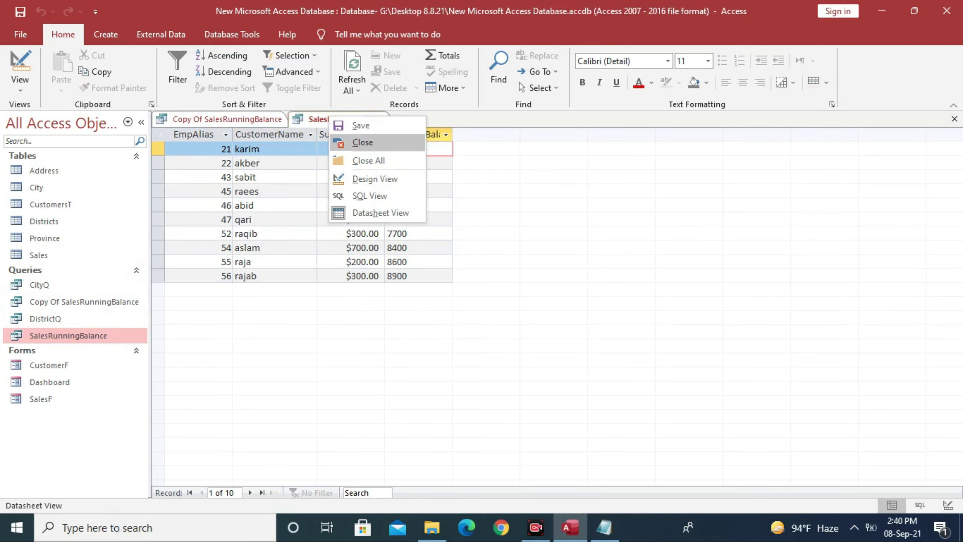
{"action": "left_click", "coordinate": [362, 142]}
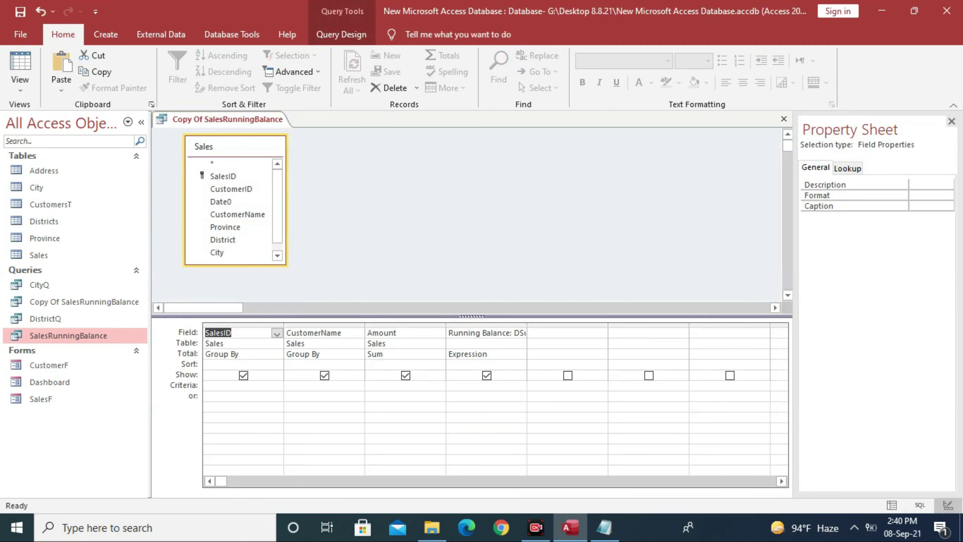
Insert the Date0 field between SalesID and CustomerName in the copied query, and select CustomerID in the Sales field list.
{"action": "left_click", "coordinate": [229, 201]}
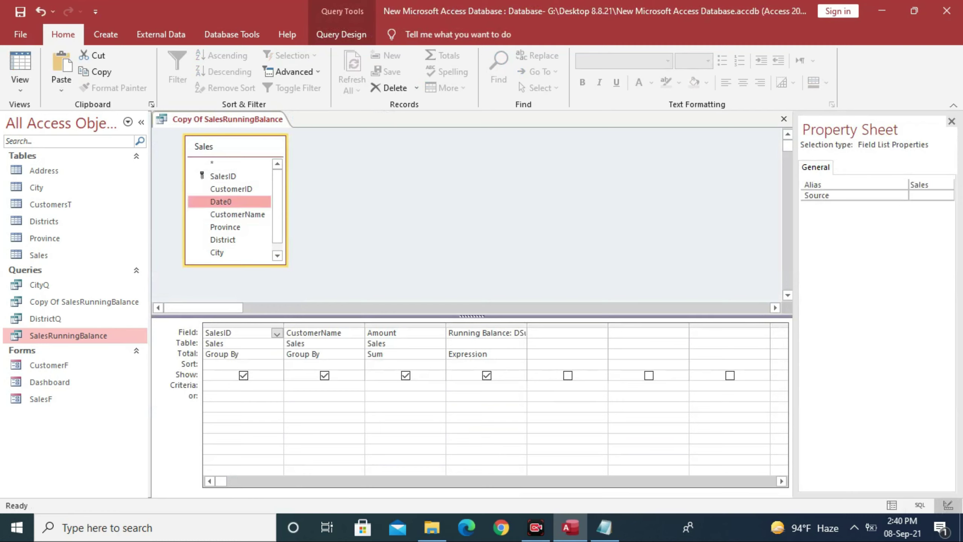
{"action": "left_click_drag", "start_coordinate": [230, 201], "coordinate": [324, 333]}
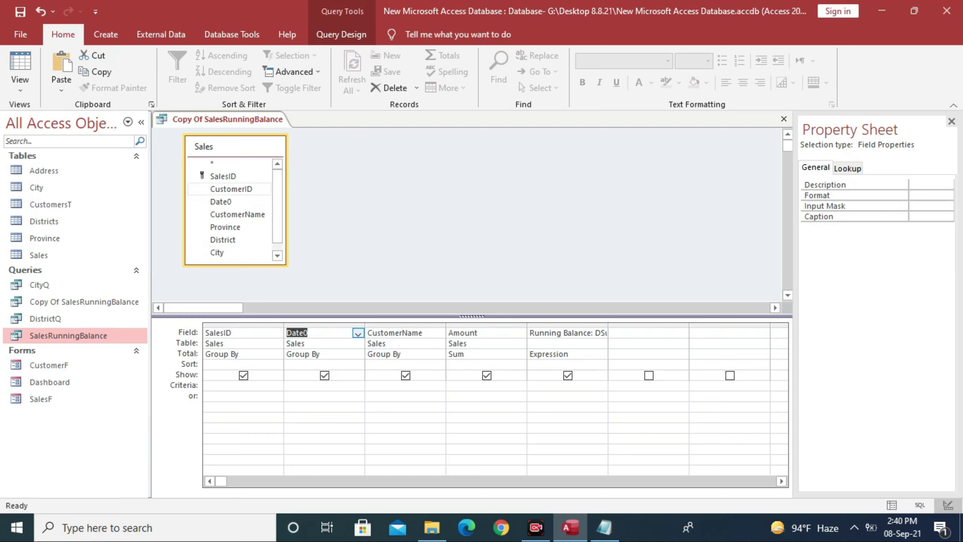
{"action": "left_click", "coordinate": [230, 188]}
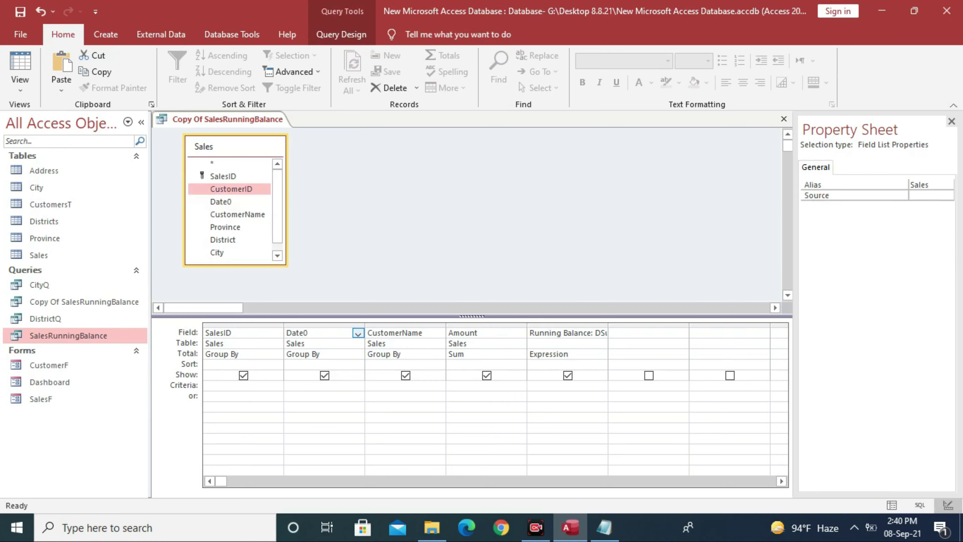